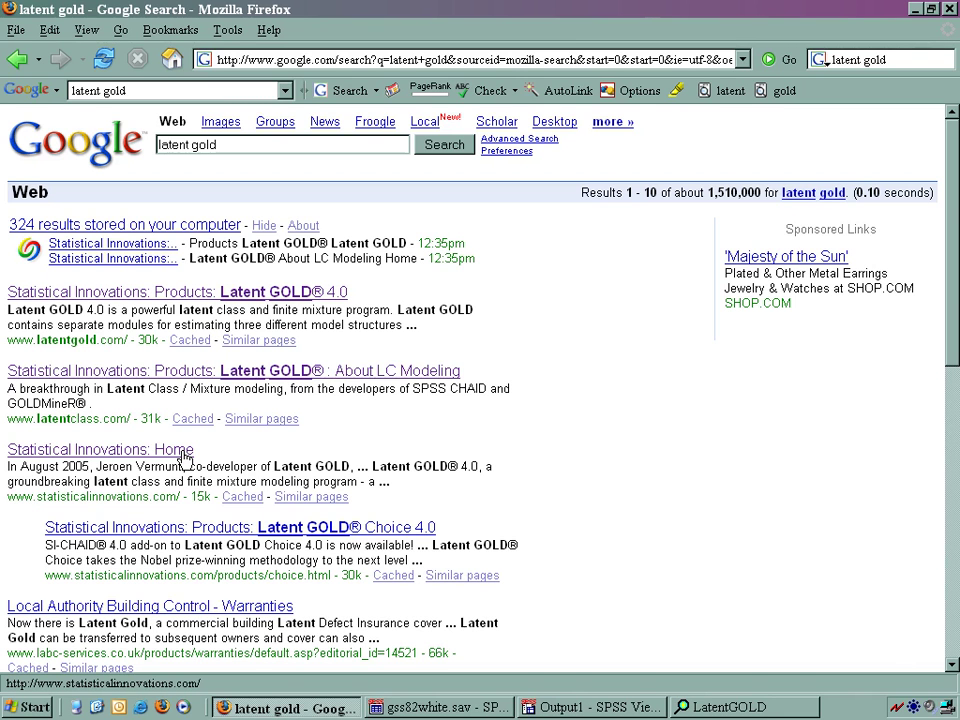
- Open the Latent GOLD product page on the Statistical Innovations site and its Tutorial 1 on estimating LC Cluster models
click(183, 459)
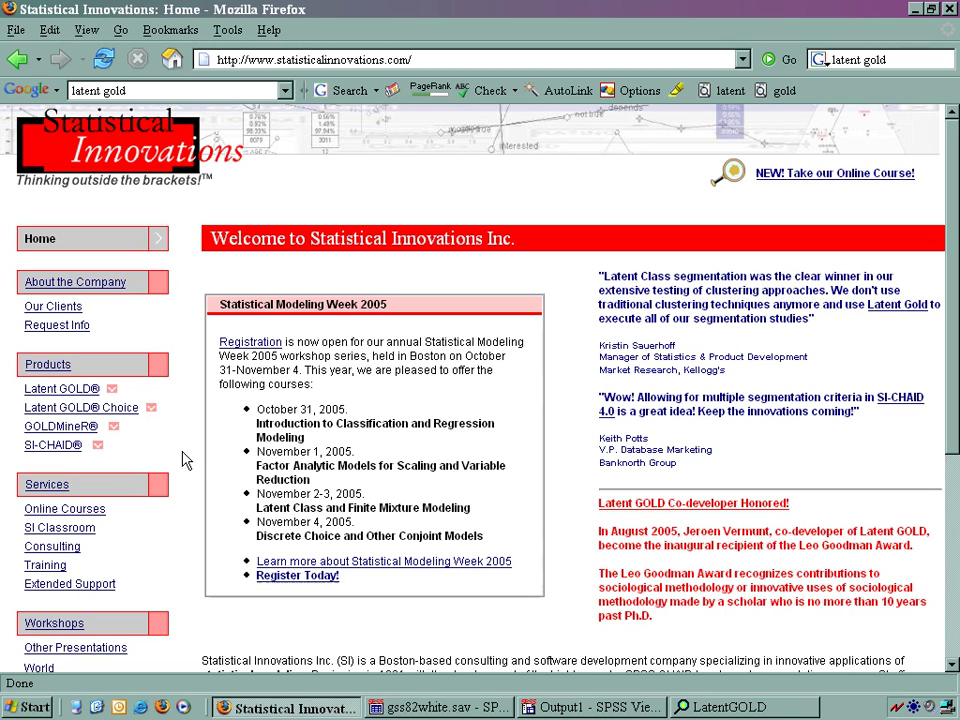
click(90, 391)
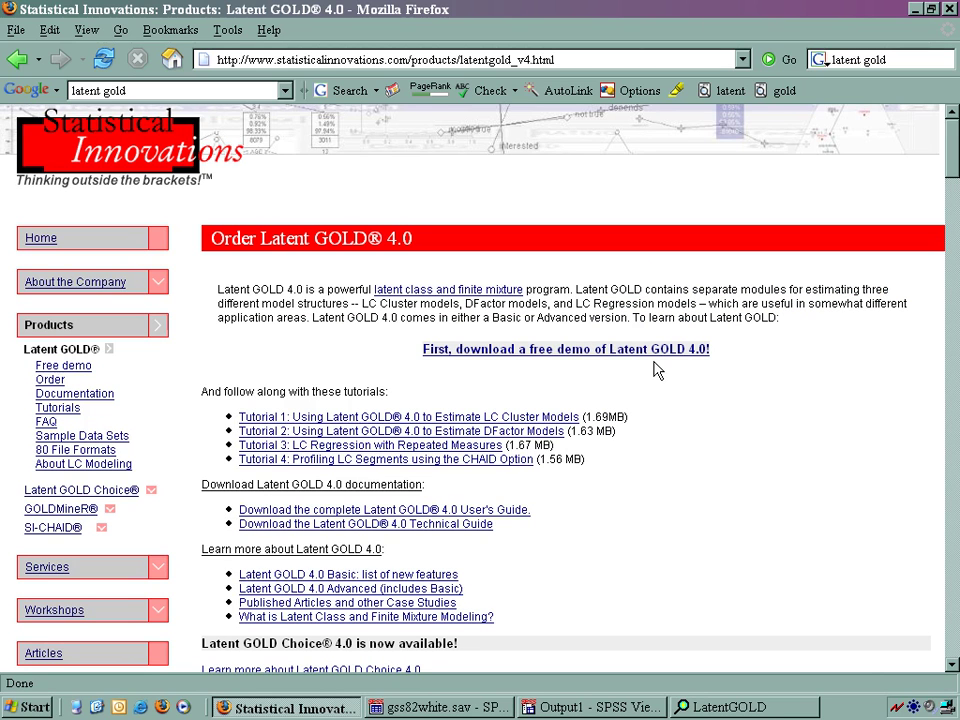
click(575, 418)
- View gss82white.sav in the SPSS Data Editor, and open the same file from the DemoData folder in LatentGOLD
click(488, 710)
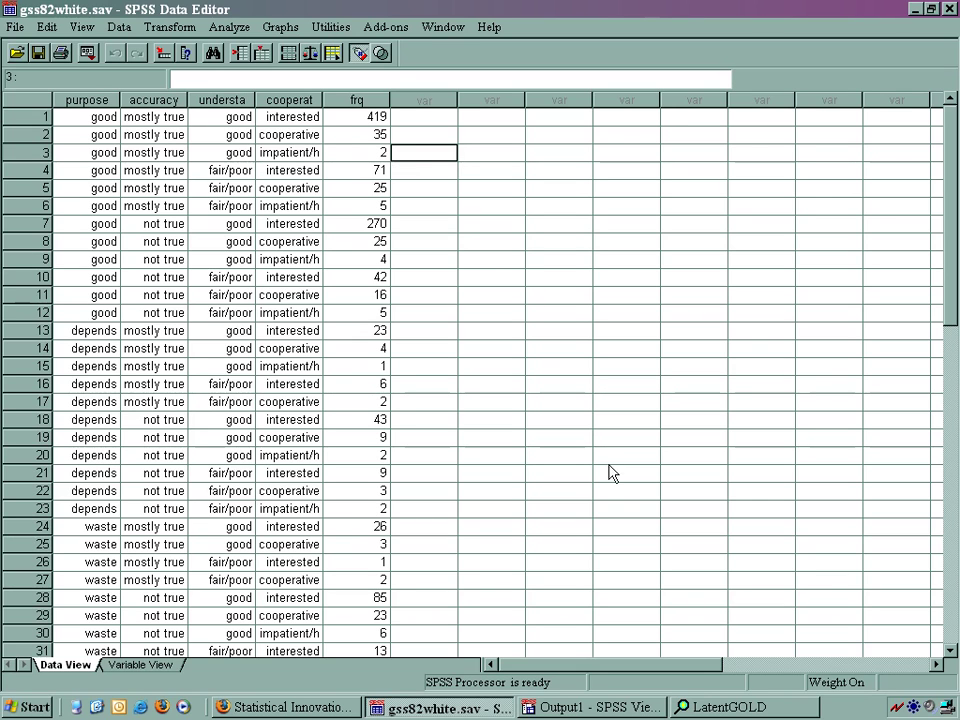
click(722, 707)
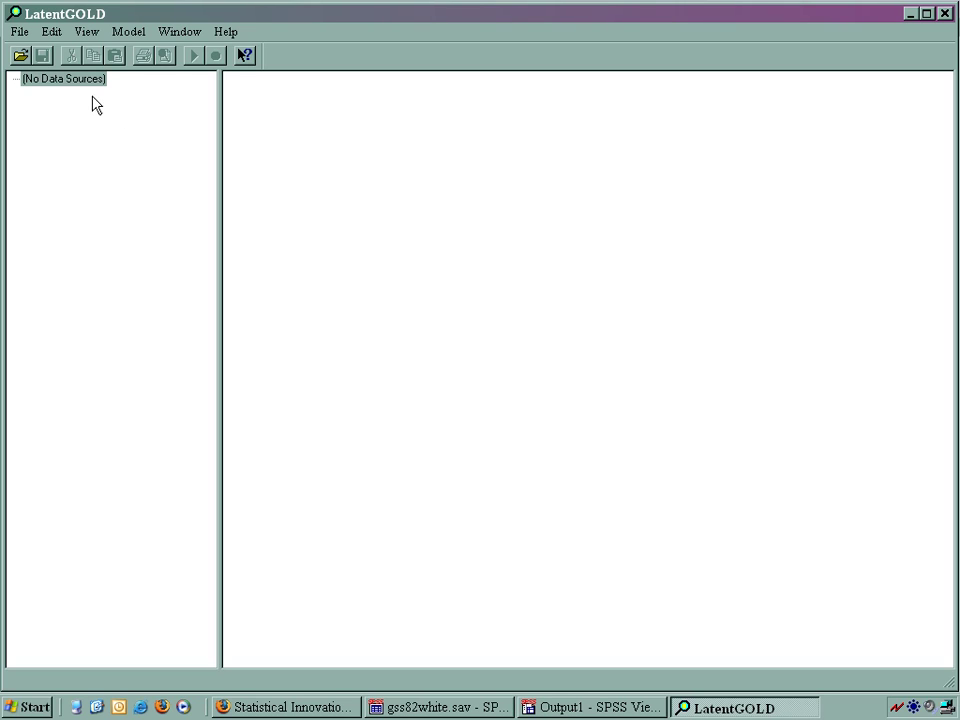
click(15, 60)
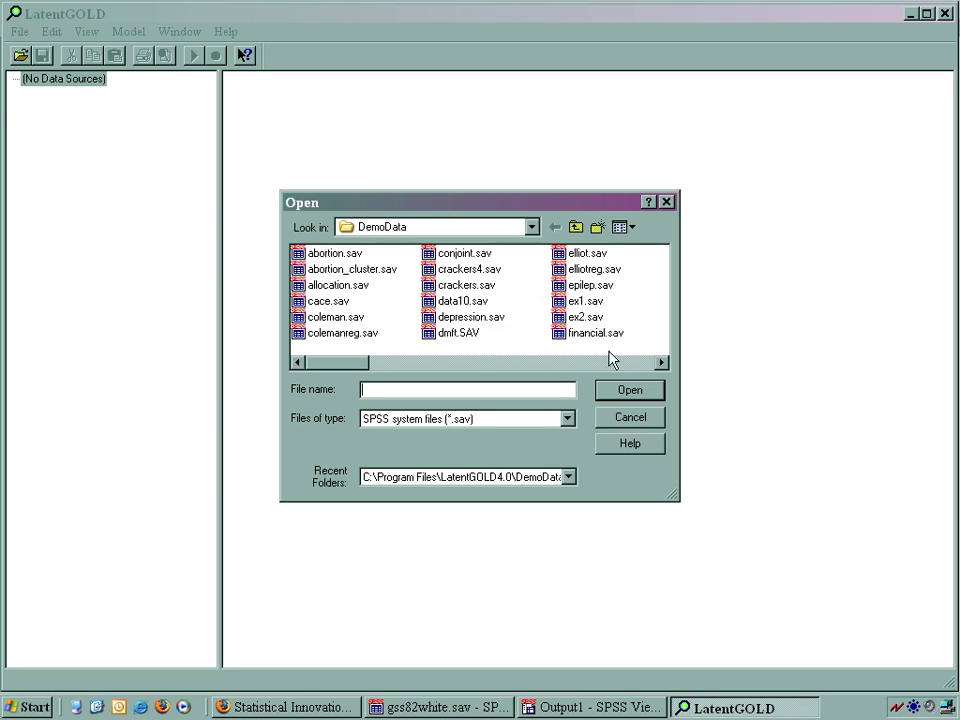
click(662, 362)
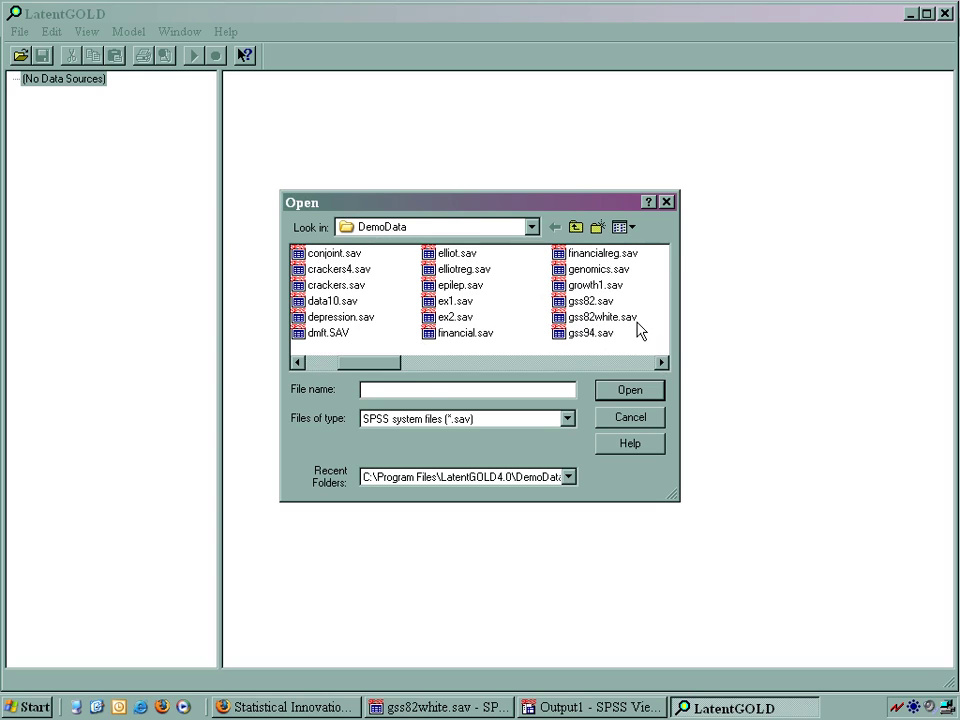
click(636, 322)
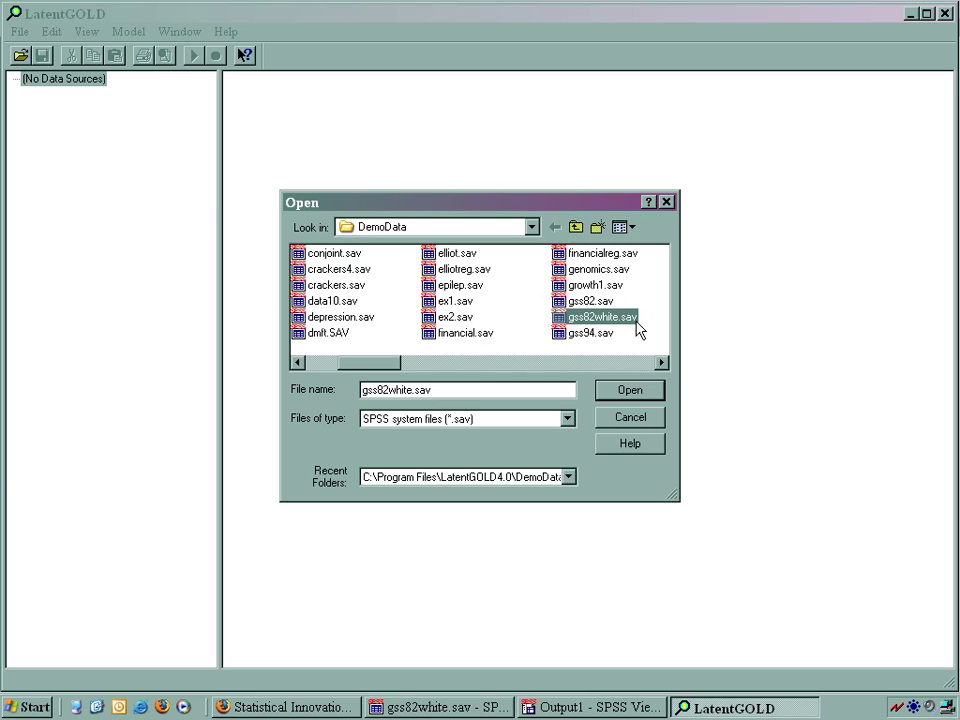
click(657, 394)
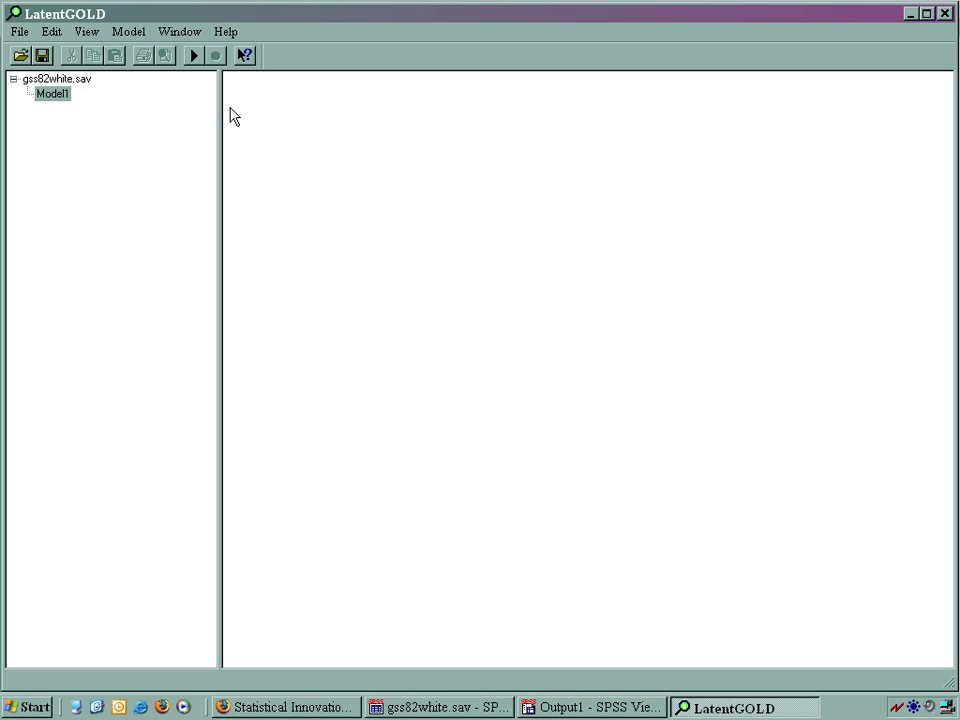
- Display the summary of gss82white.sav and widen its last column until the full file path fits
click(79, 79)
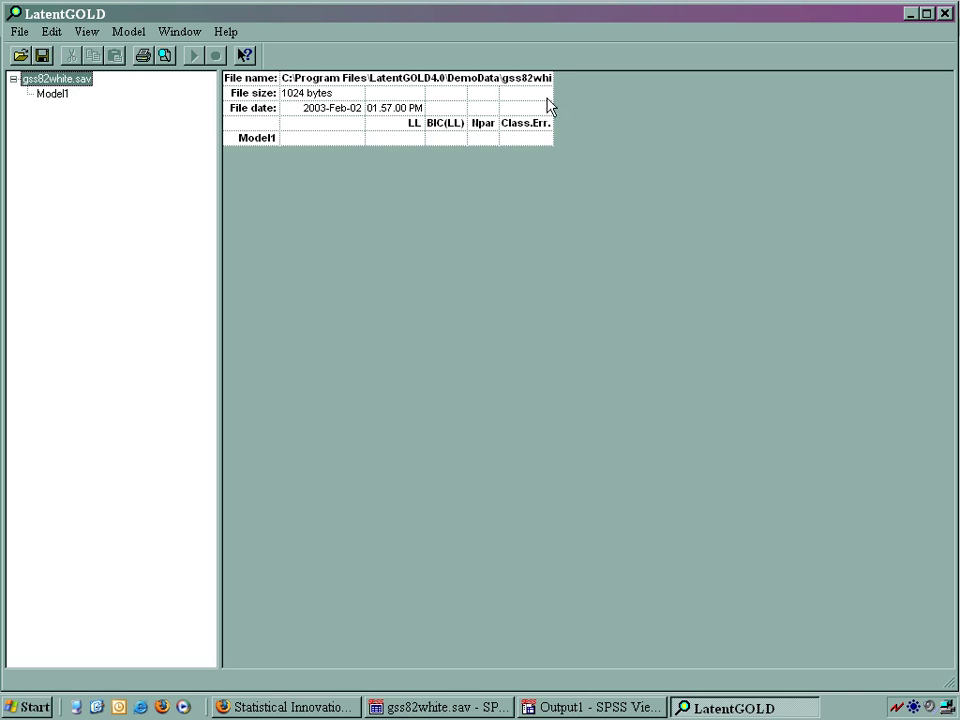
drag(553, 96, 604, 95)
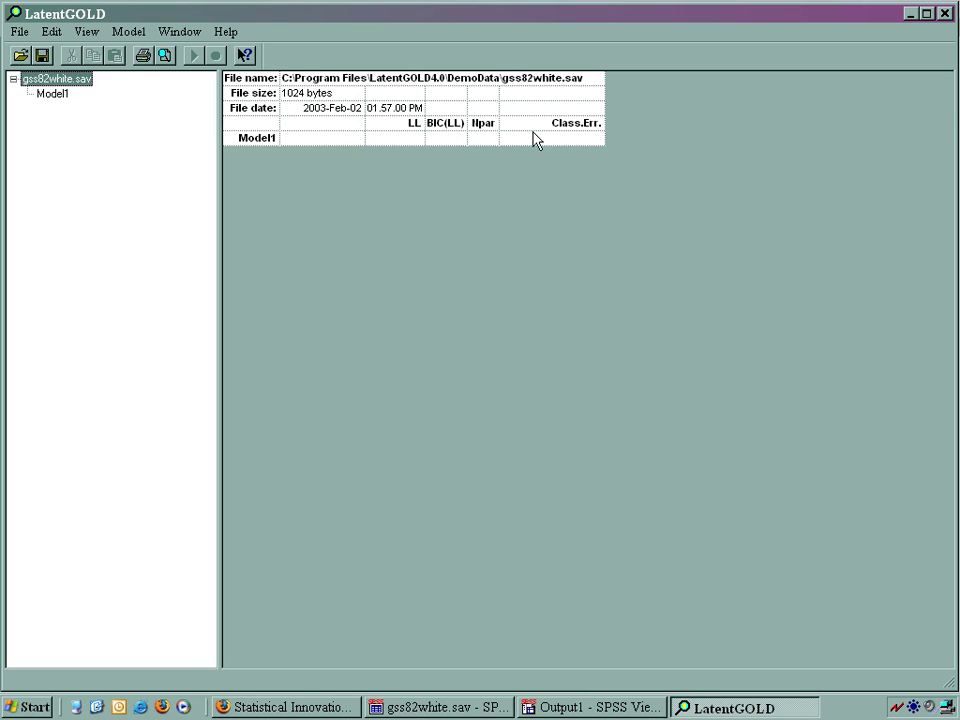
- Open the Cluster model setup for Model1 under gss82white.sav
click(50, 97)
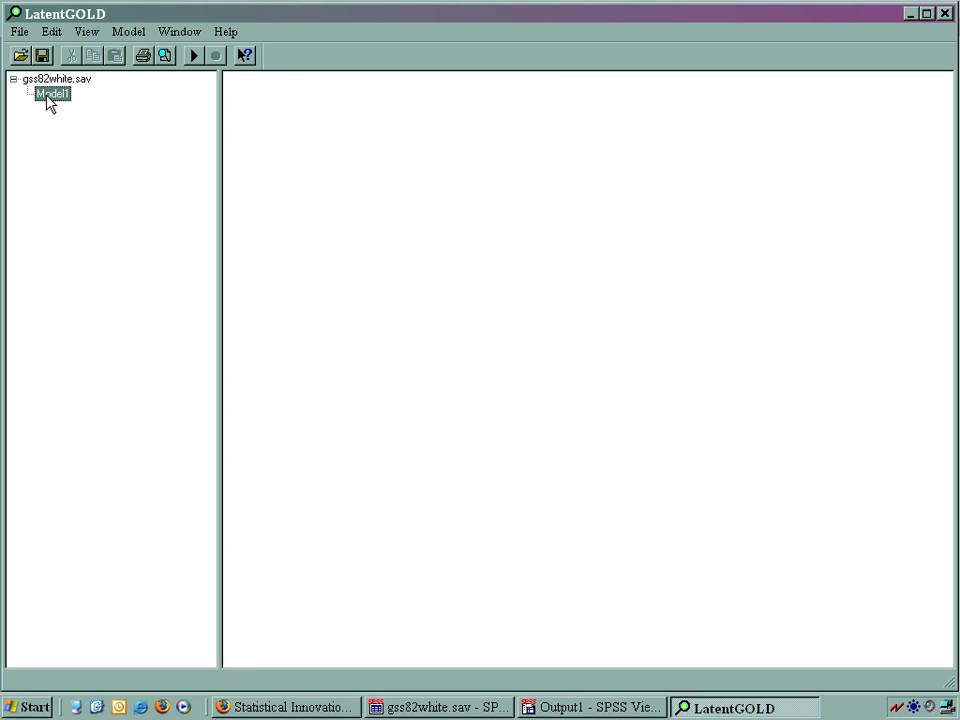
right_click(48, 101)
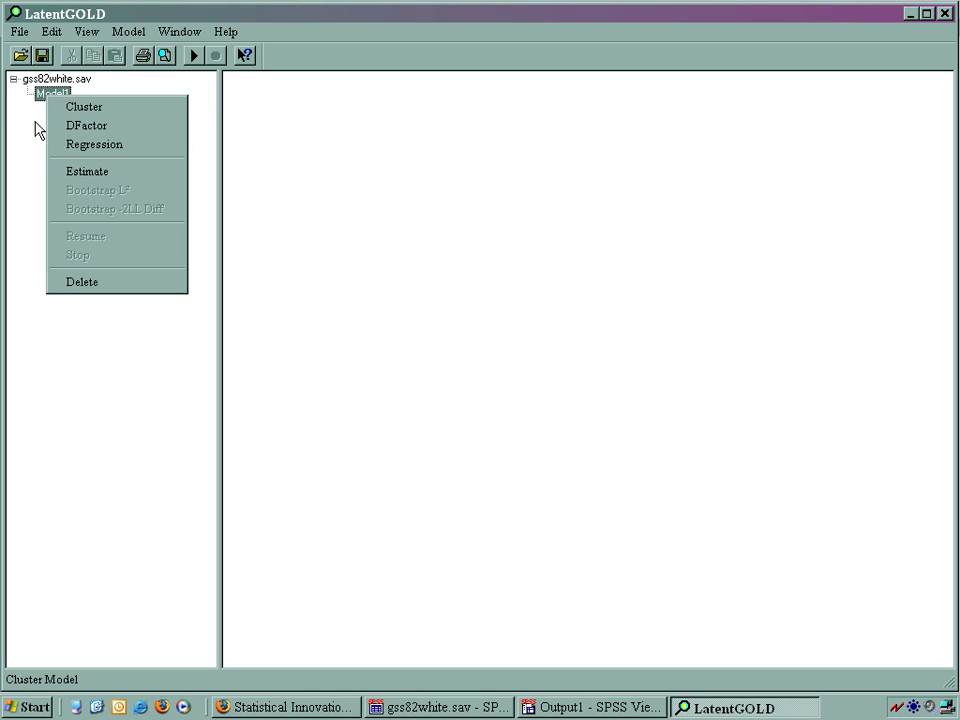
click(35, 129)
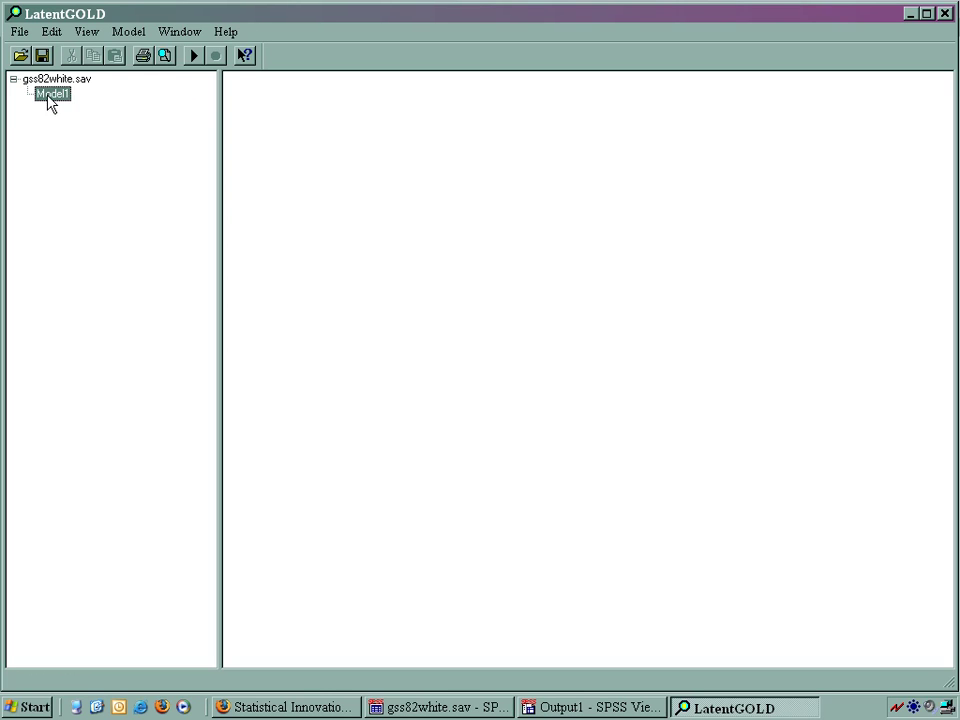
right_click(50, 104)
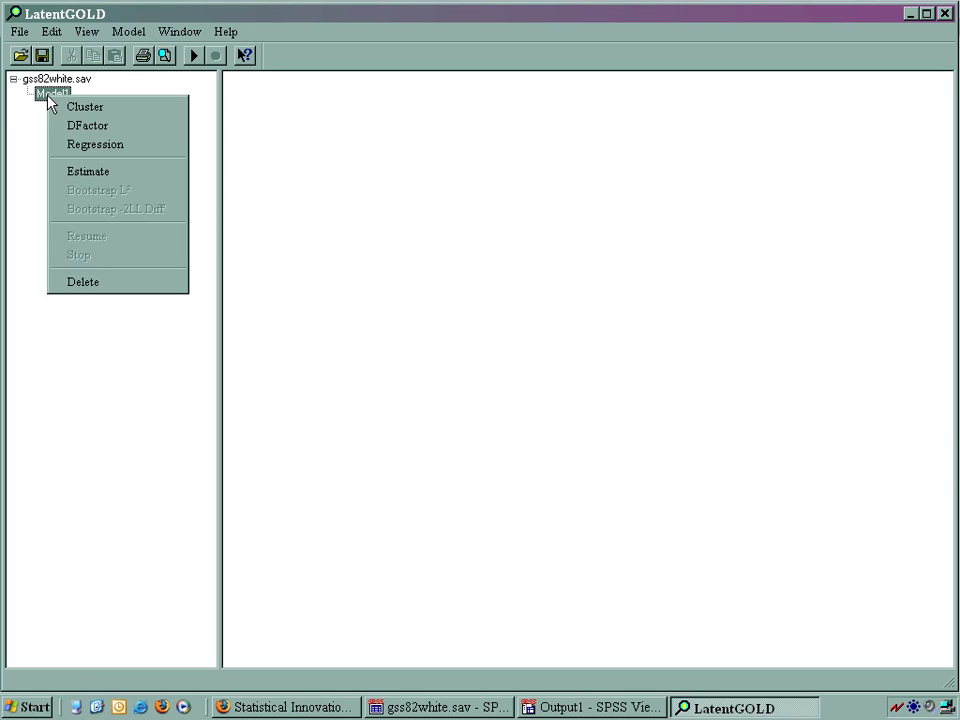
click(43, 116)
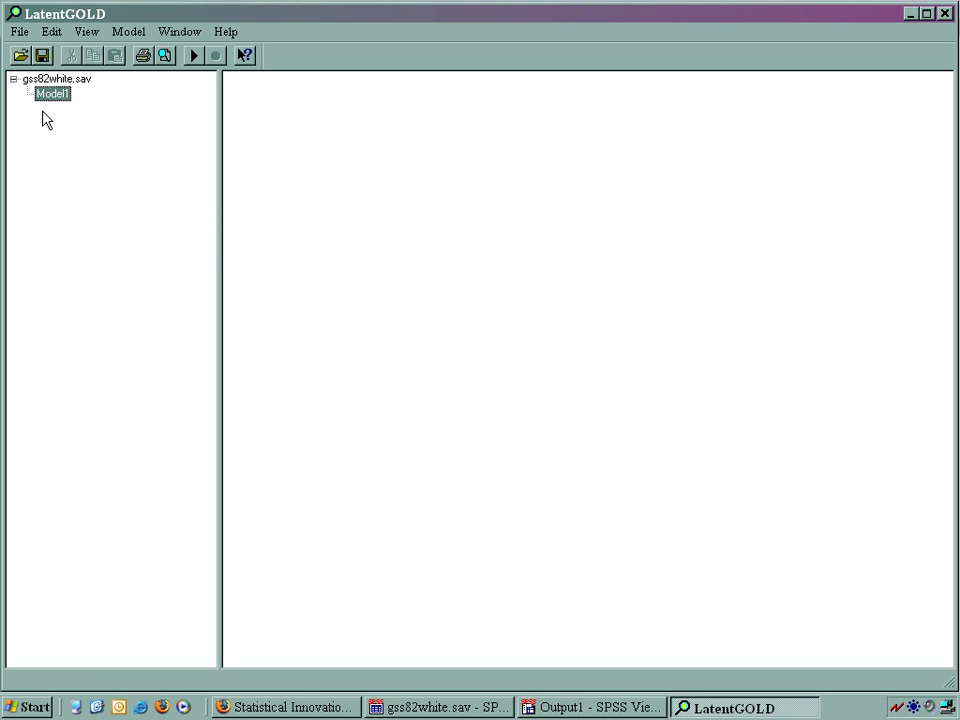
click(114, 35)
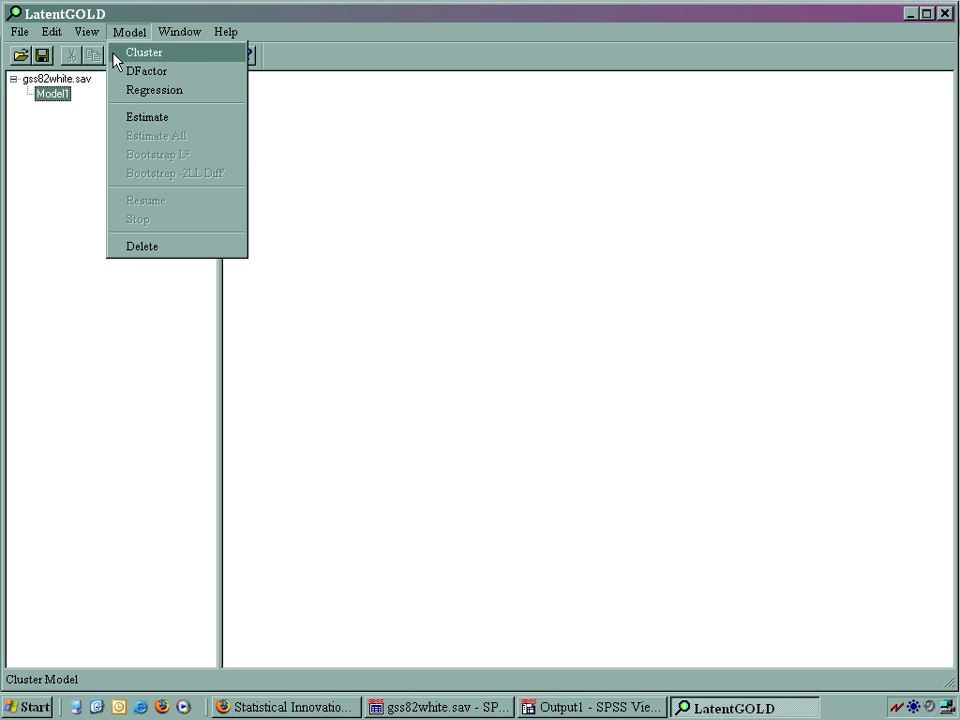
click(114, 57)
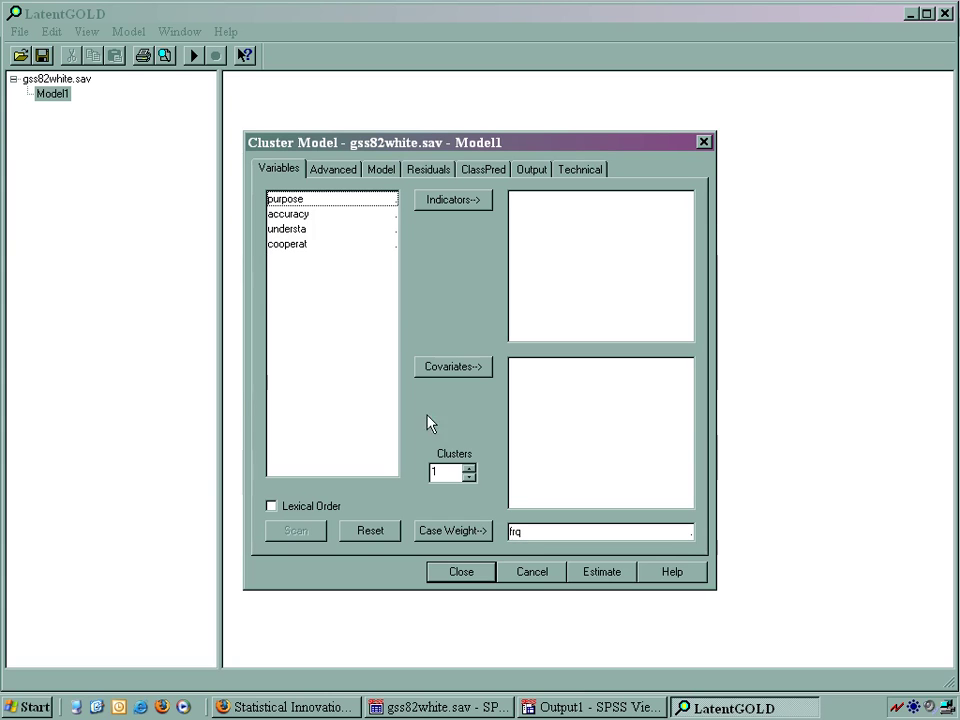
- Assign purpose, accuracy, understa and cooperat as indicators of the cluster model and scan the data file
click(294, 201)
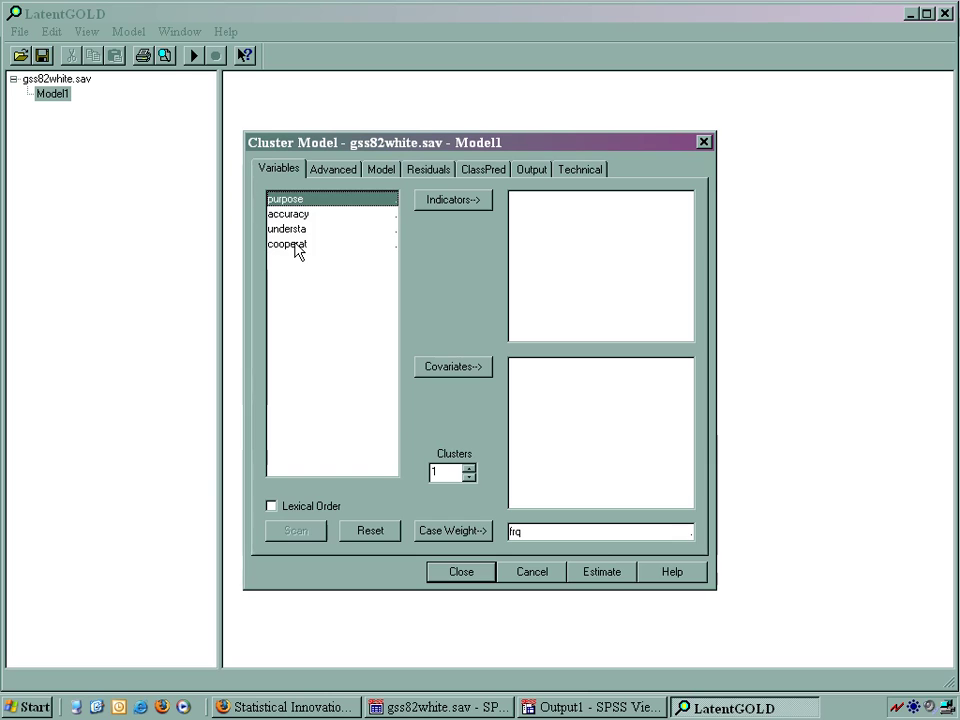
shift+click(296, 245)
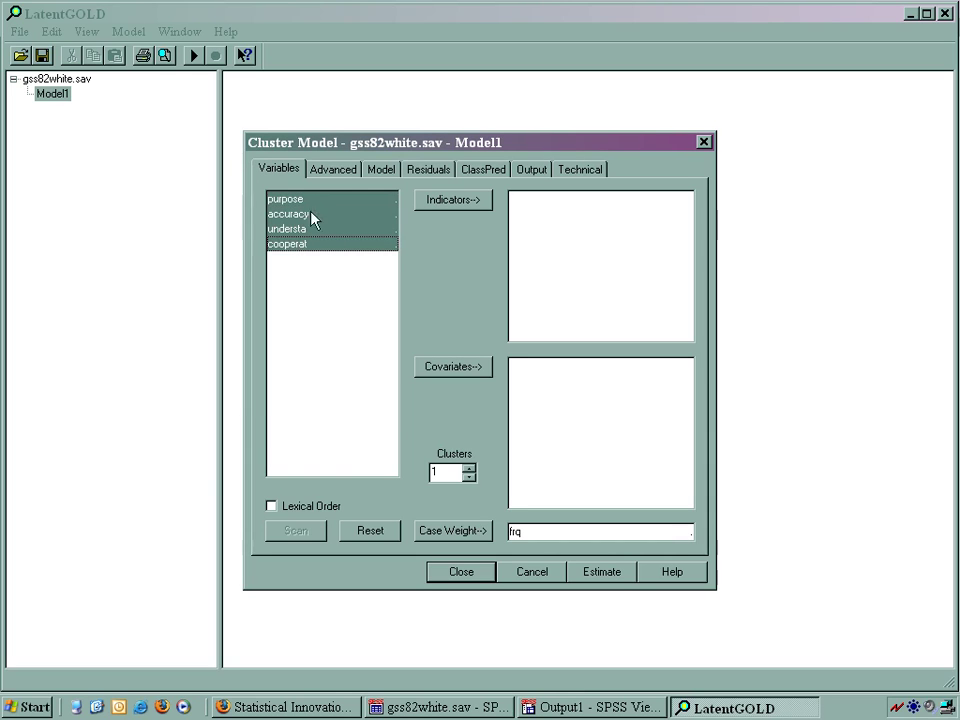
click(437, 205)
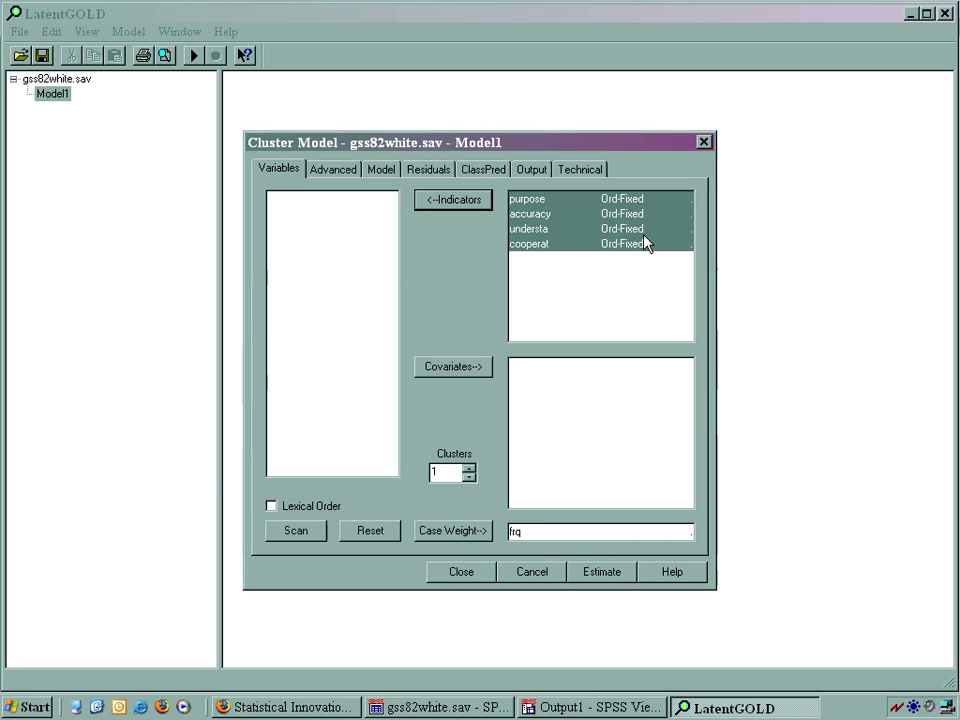
click(311, 537)
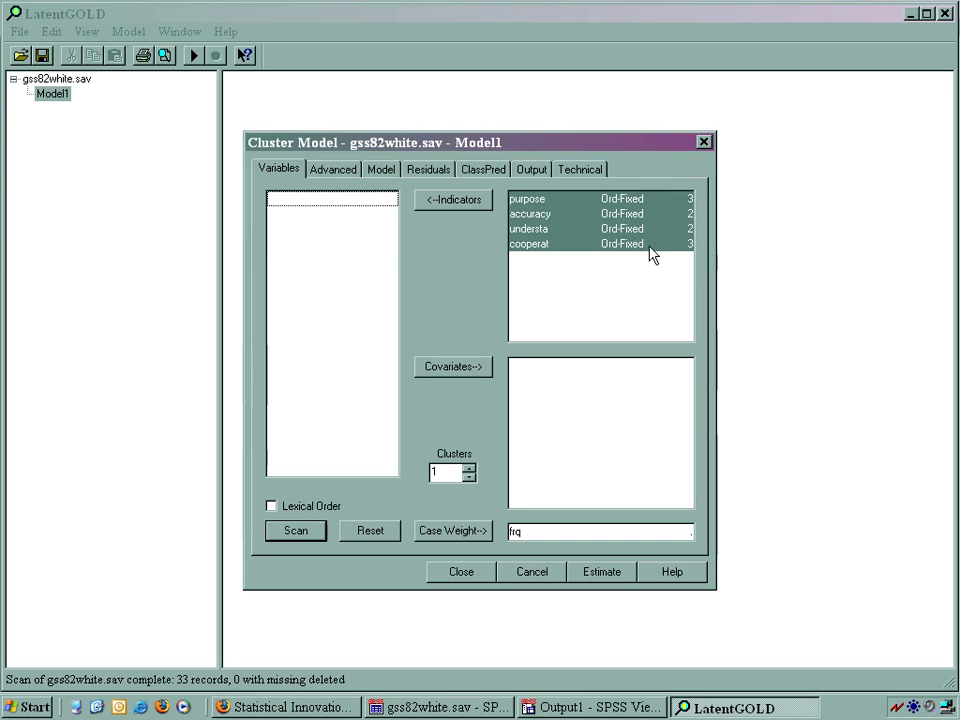
- Set the scale type of the indicators purpose, accuracy, understa and cooperat to Nominal
click(622, 200)
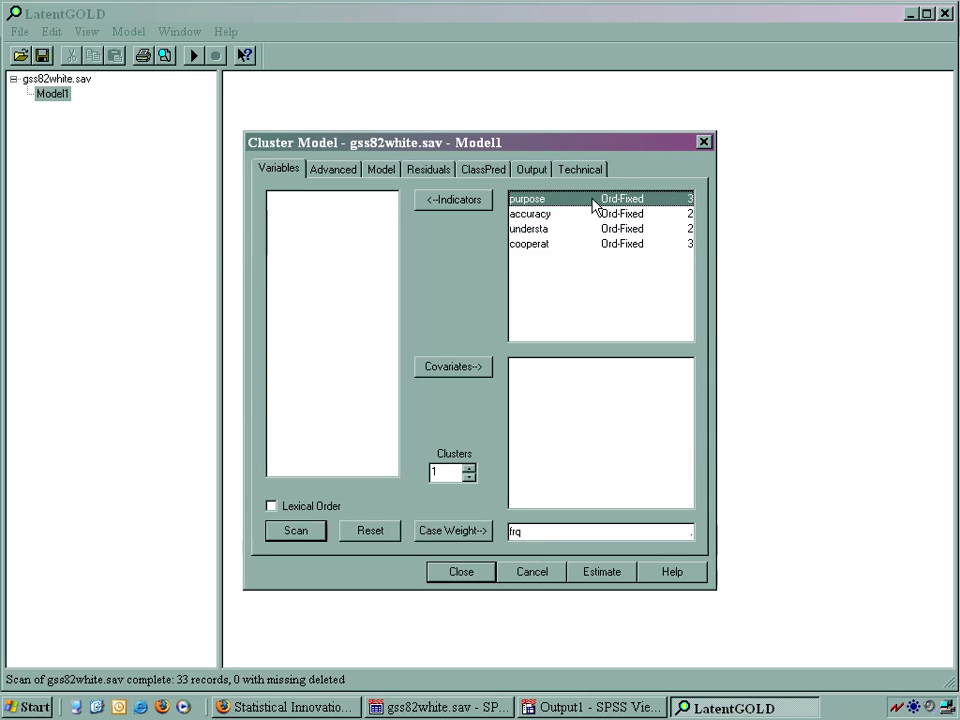
right_click(595, 206)
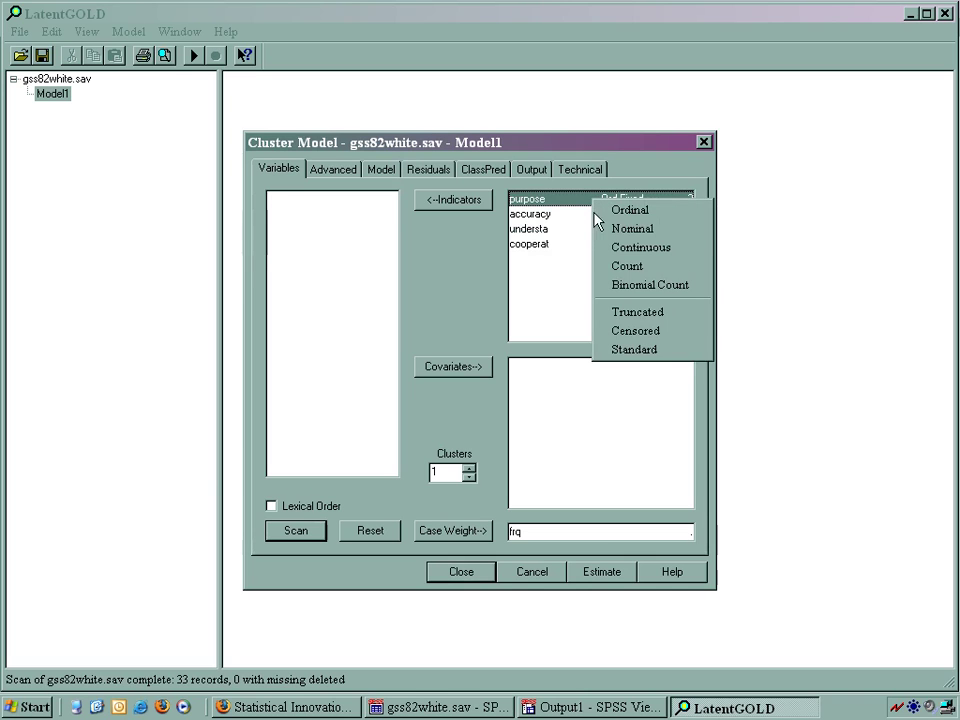
click(601, 229)
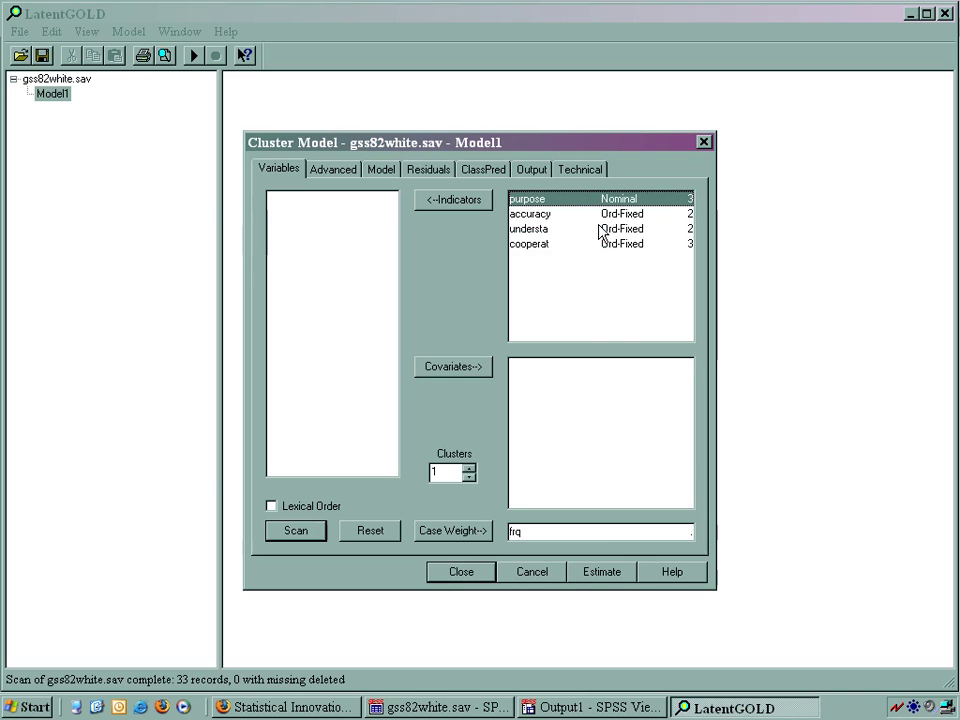
click(585, 215)
right_click(586, 221)
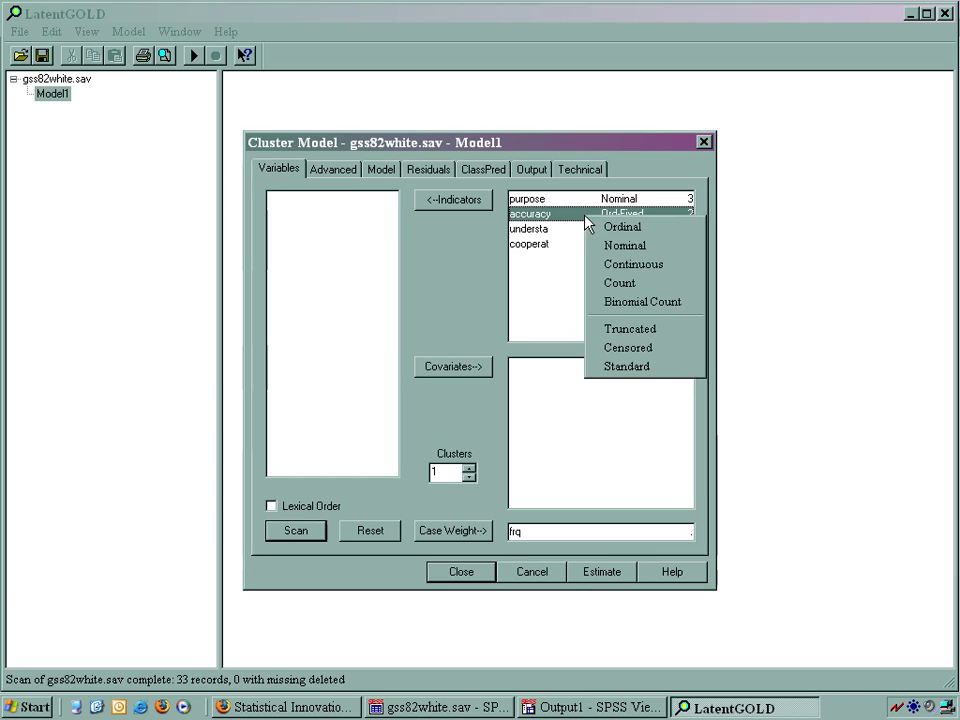
click(593, 241)
click(584, 230)
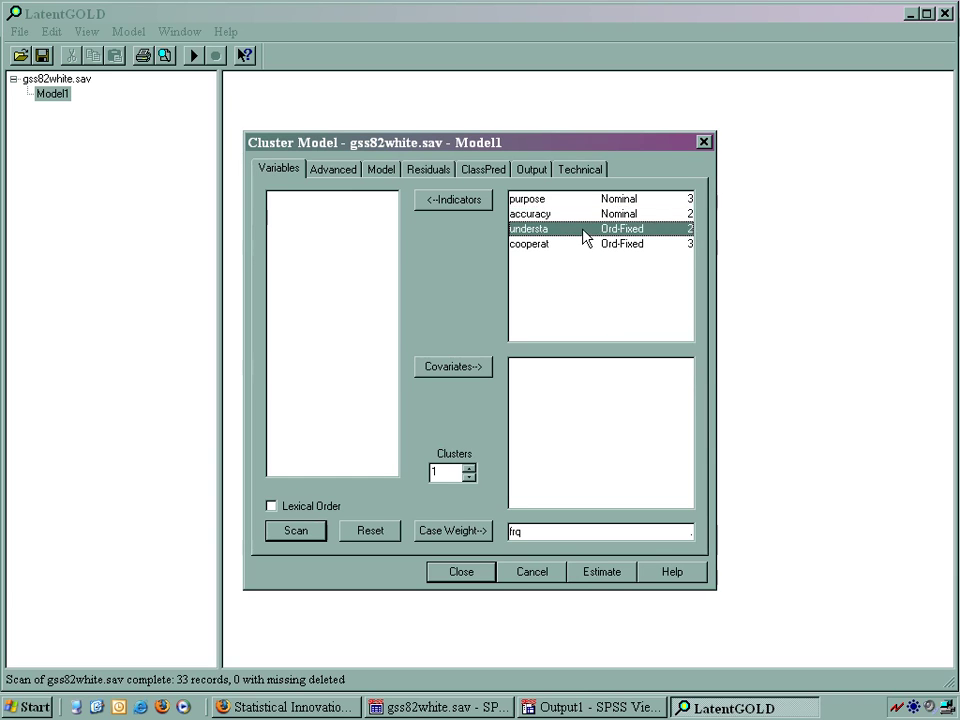
right_click(584, 231)
click(589, 258)
click(586, 246)
right_click(585, 246)
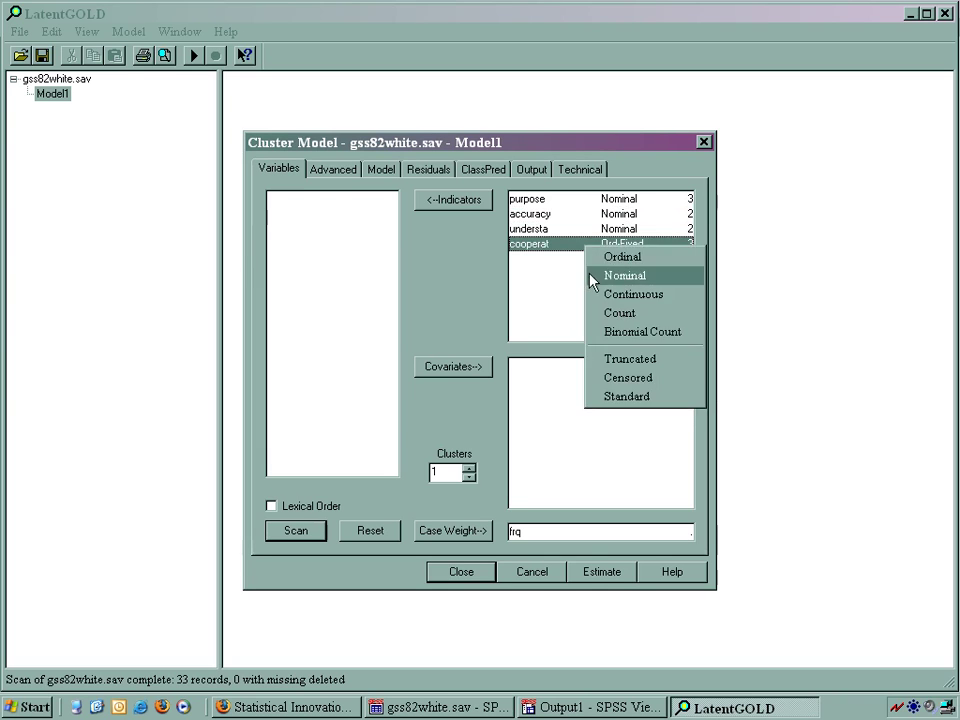
click(589, 276)
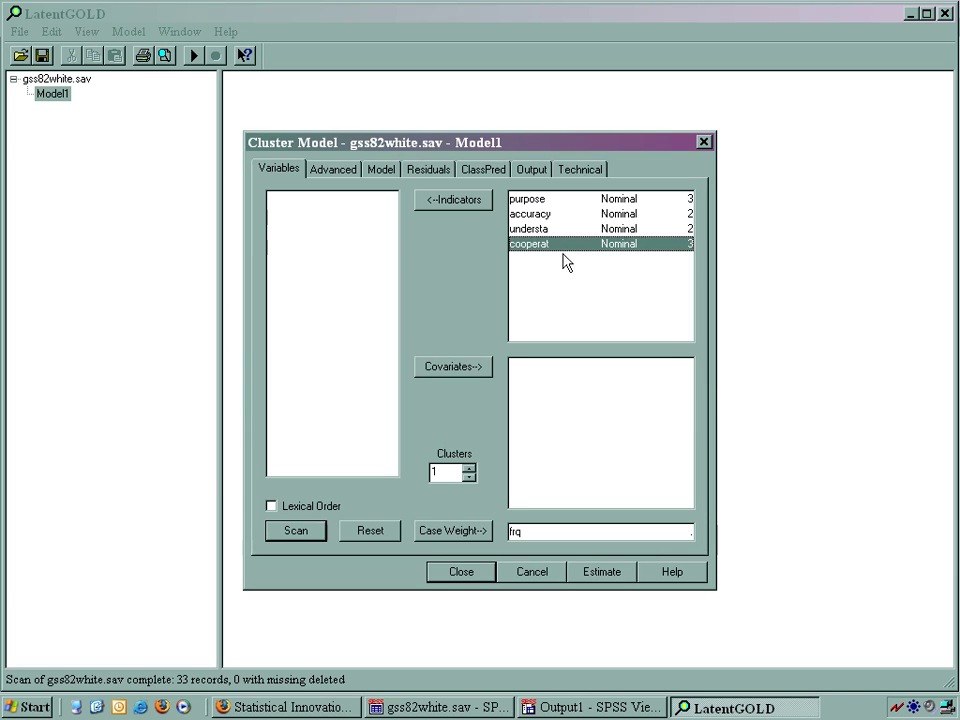
- Inspect the category labels, scores and counts of the cooperat and understa indicators without changing them
double_click(554, 249)
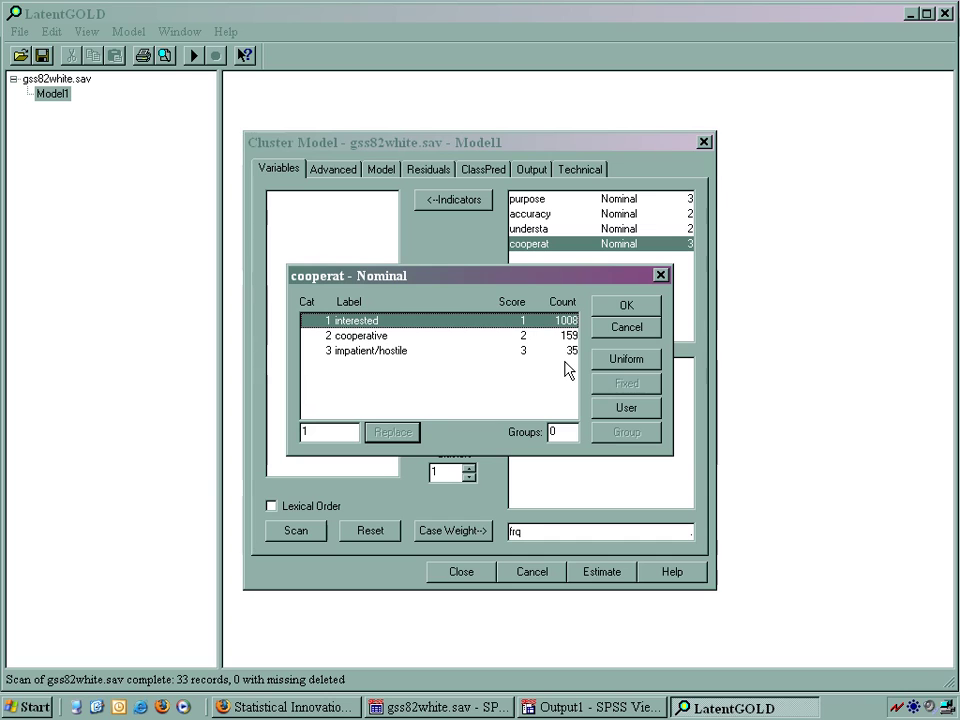
click(610, 333)
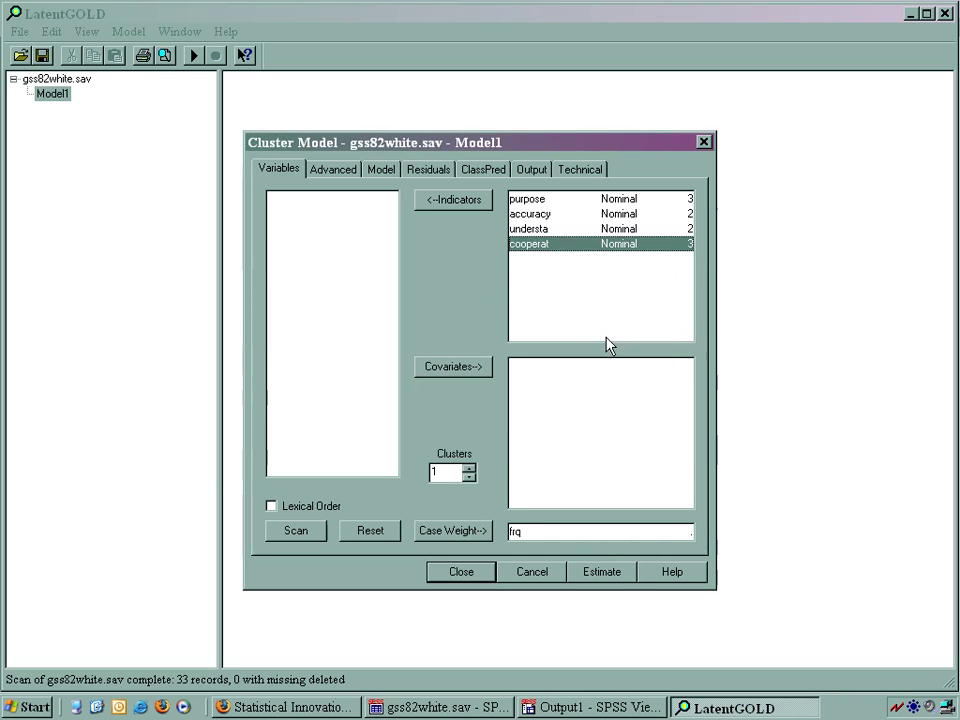
double_click(580, 230)
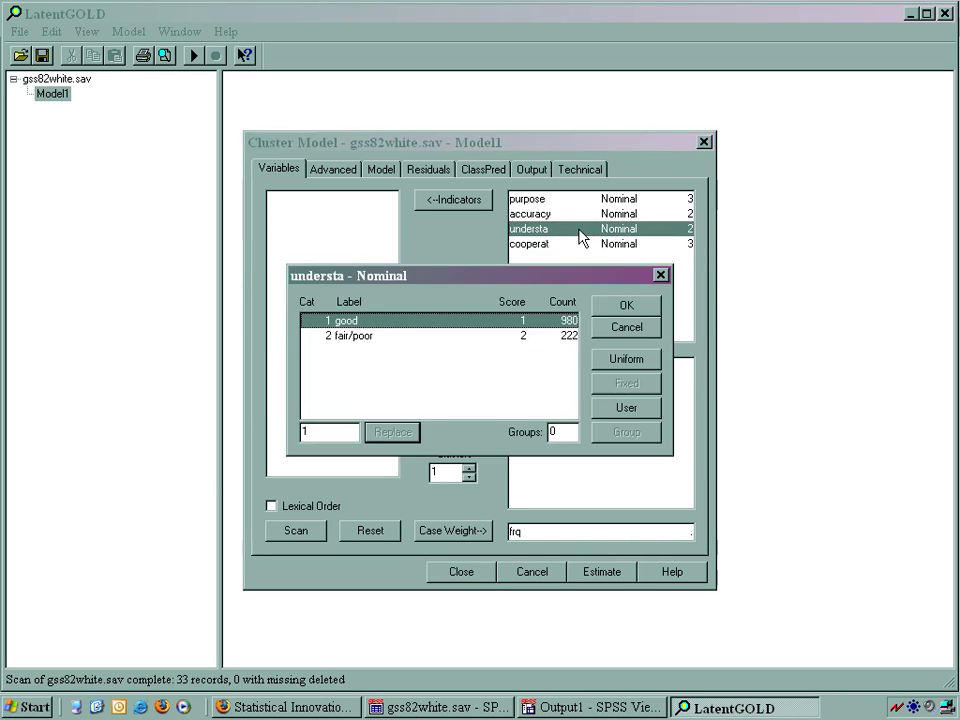
click(608, 331)
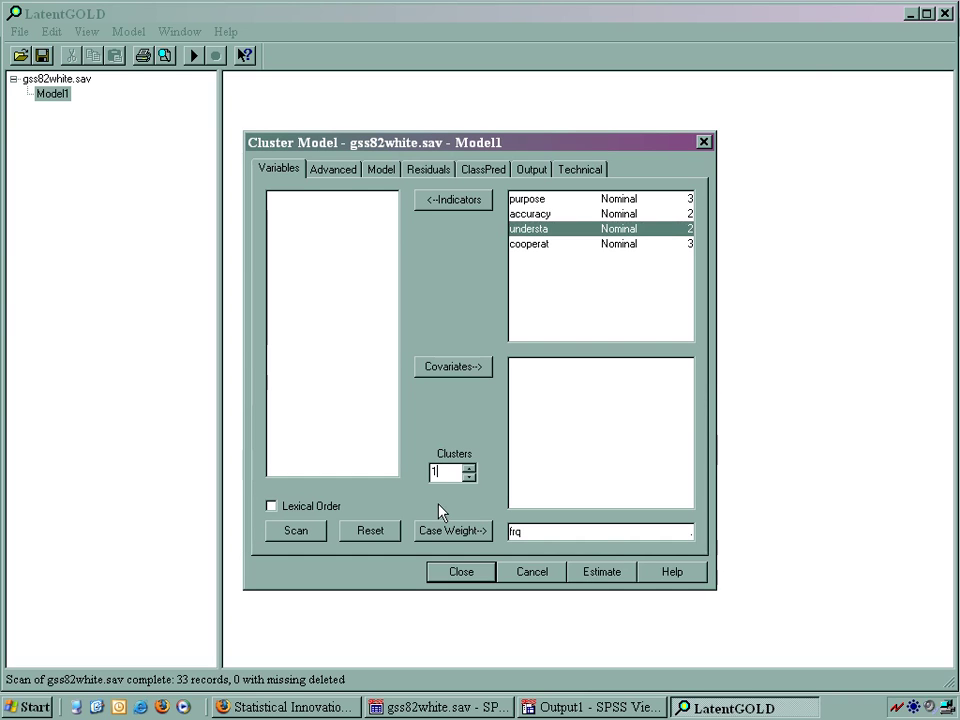
- Set the number of clusters to the range 1-4 and review the model's advanced, included-effects and residual settings
text(-4)
click(351, 176)
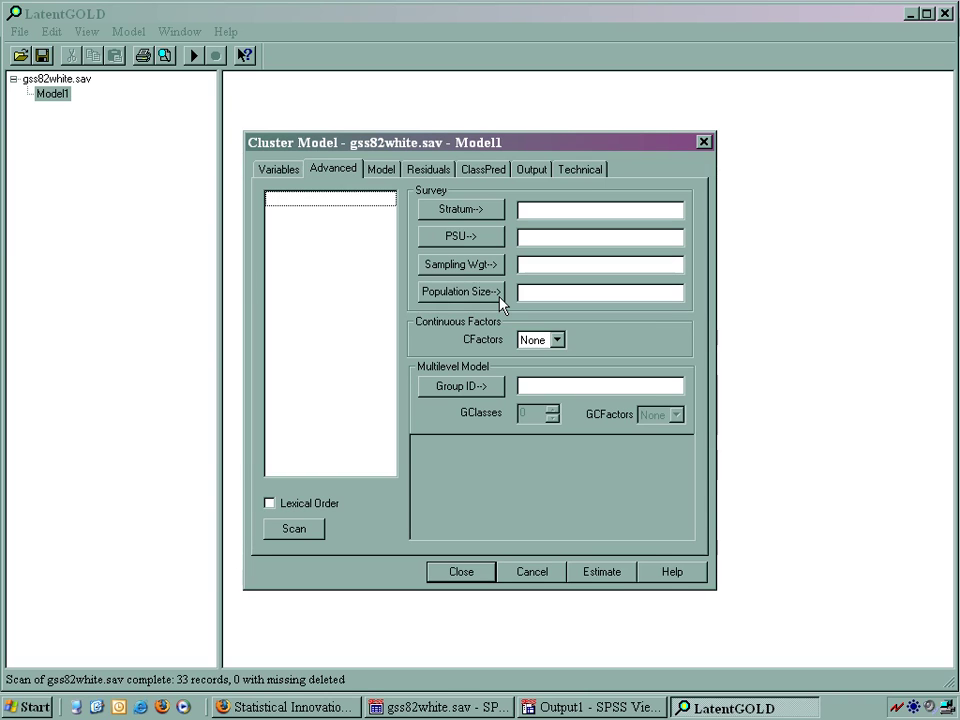
click(396, 174)
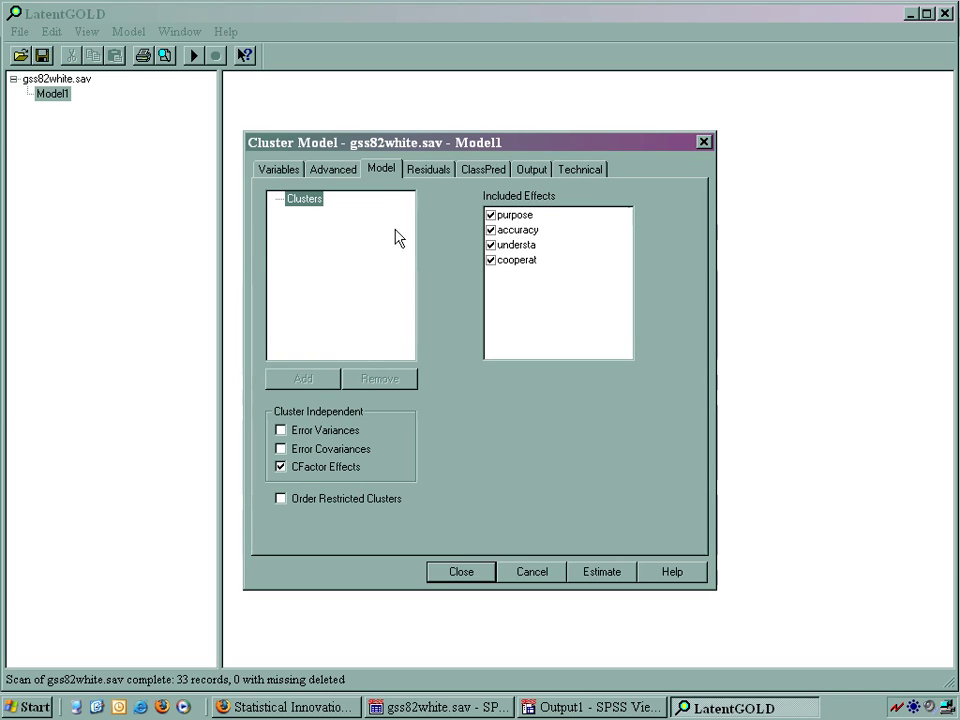
click(430, 174)
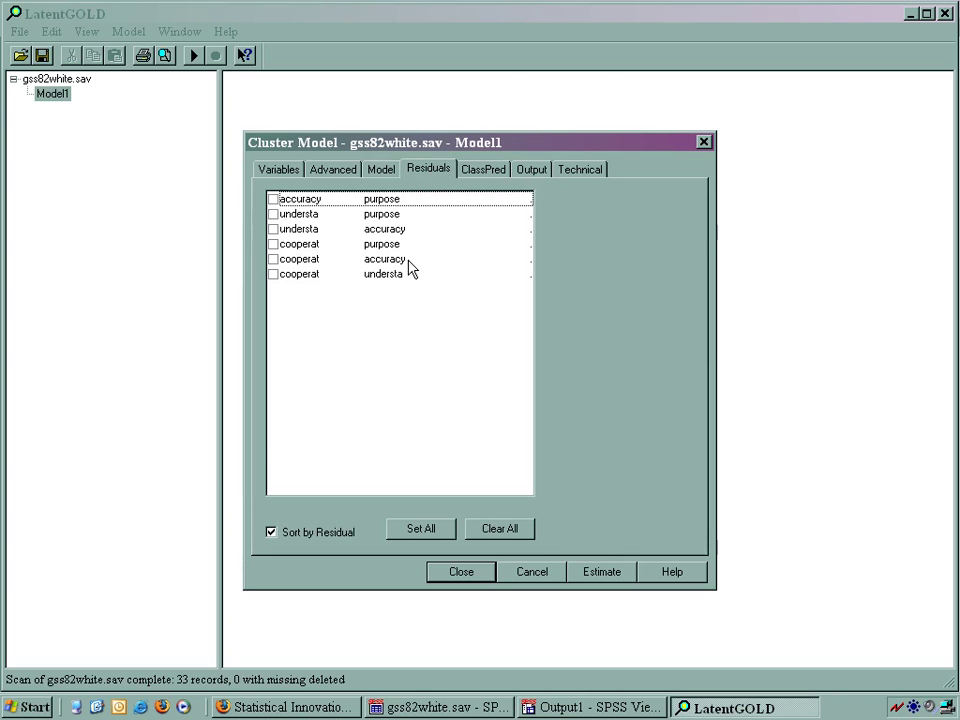
- Review the model's classification, output and technical settings, then estimate the 1- to 4-cluster models
click(489, 183)
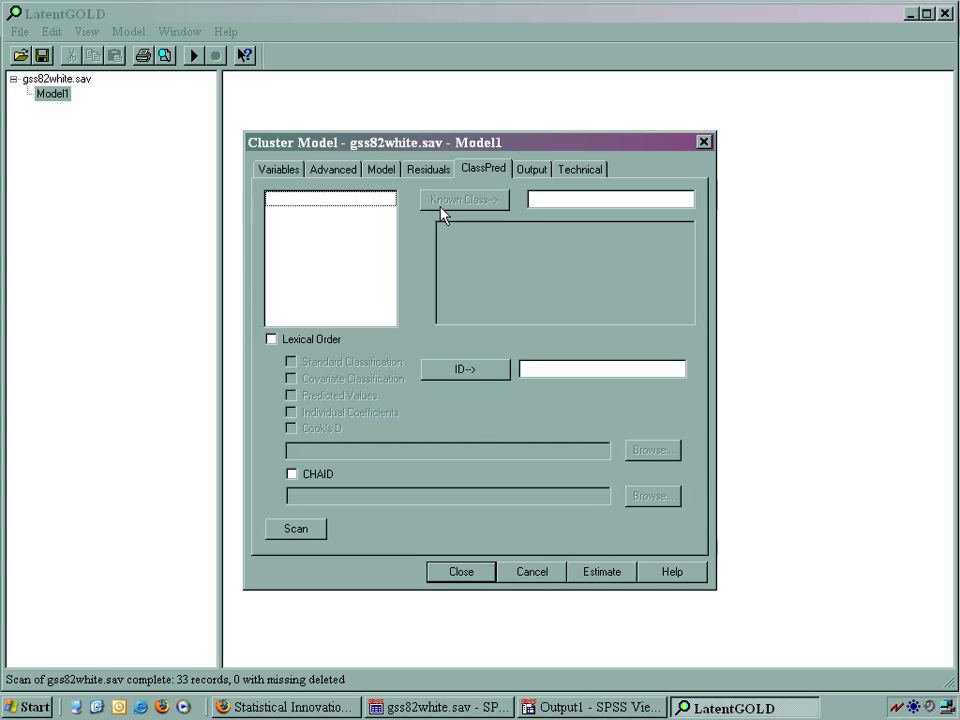
click(531, 172)
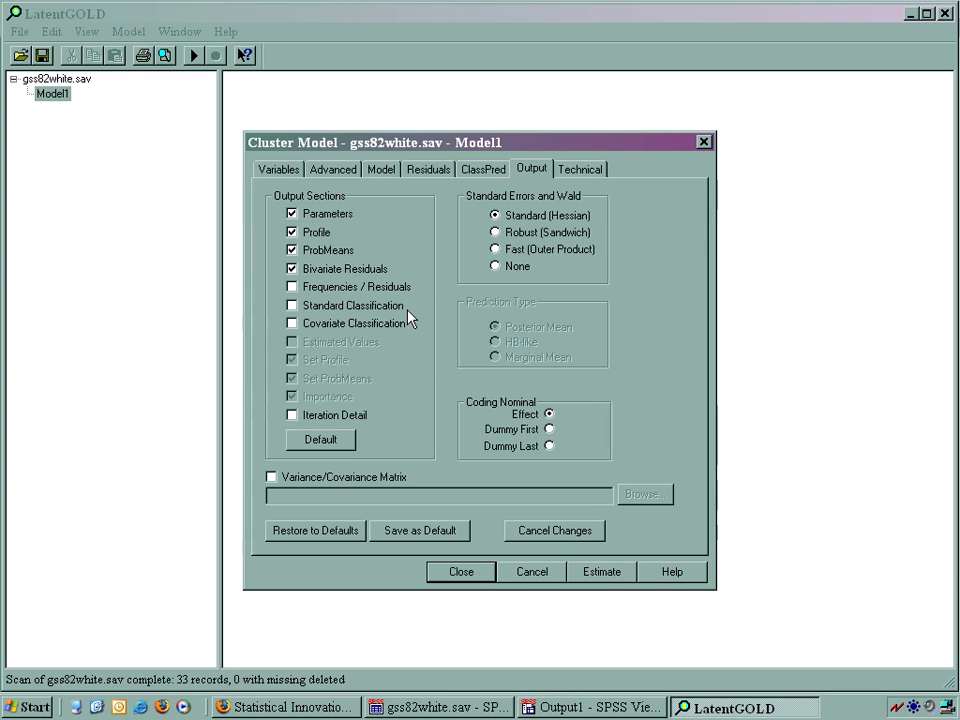
click(574, 178)
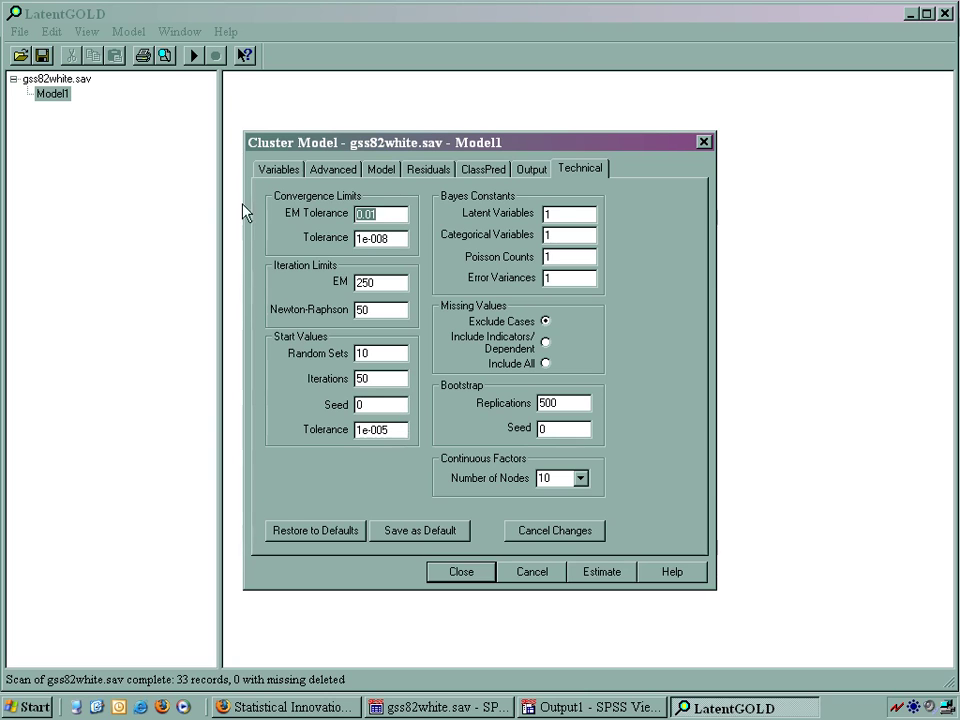
click(257, 175)
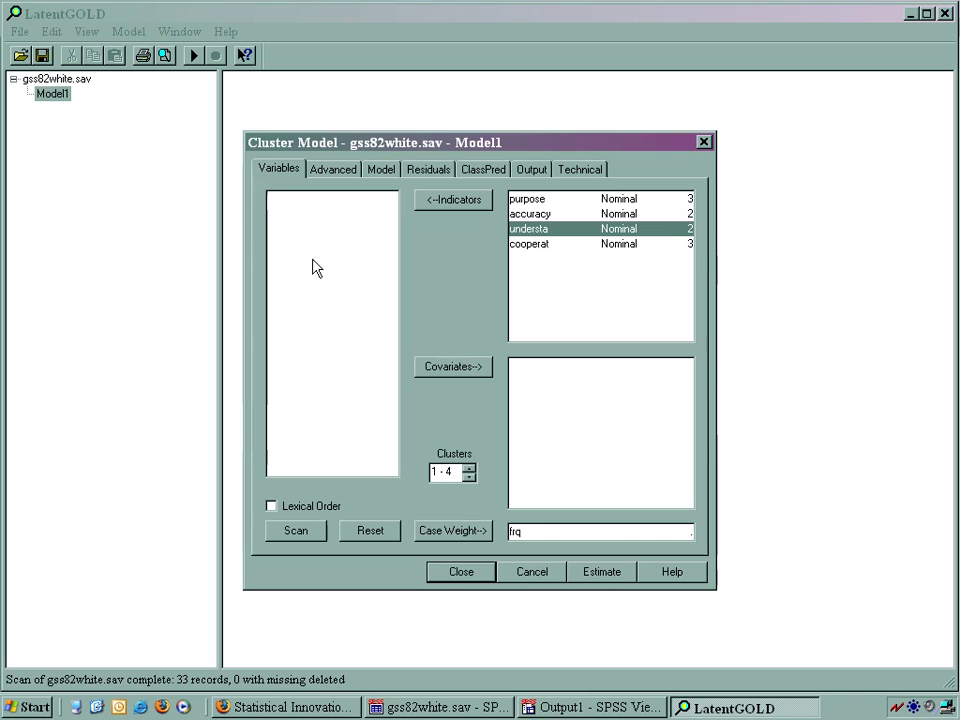
click(627, 579)
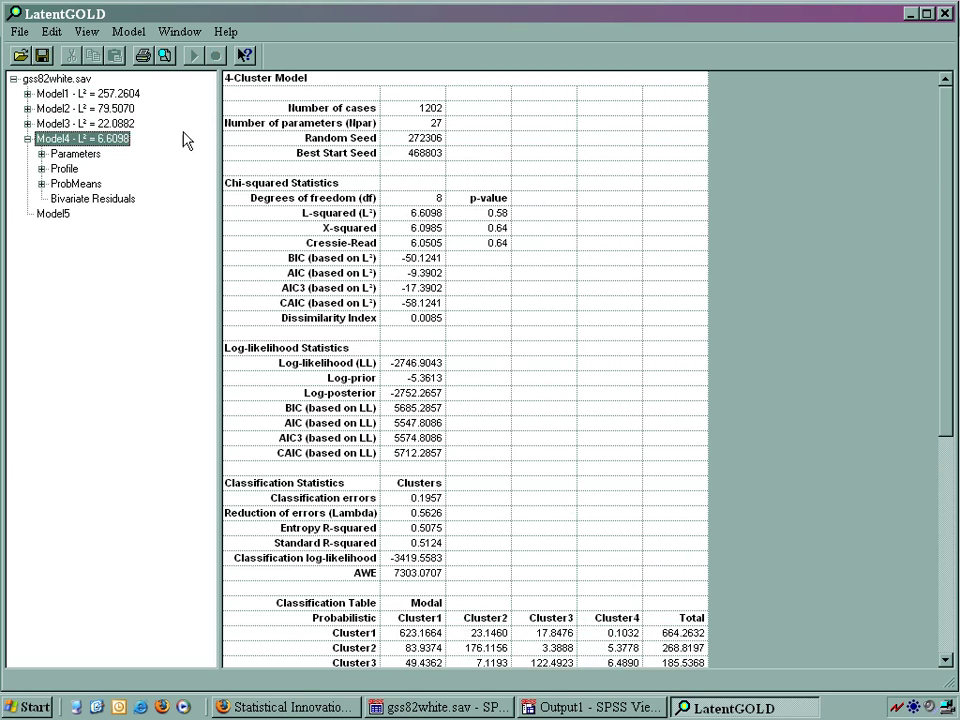
- Show the summary of all estimated models for gss82white.sav and add the BIC(L²) and AIC(LL) columns to it
click(62, 79)
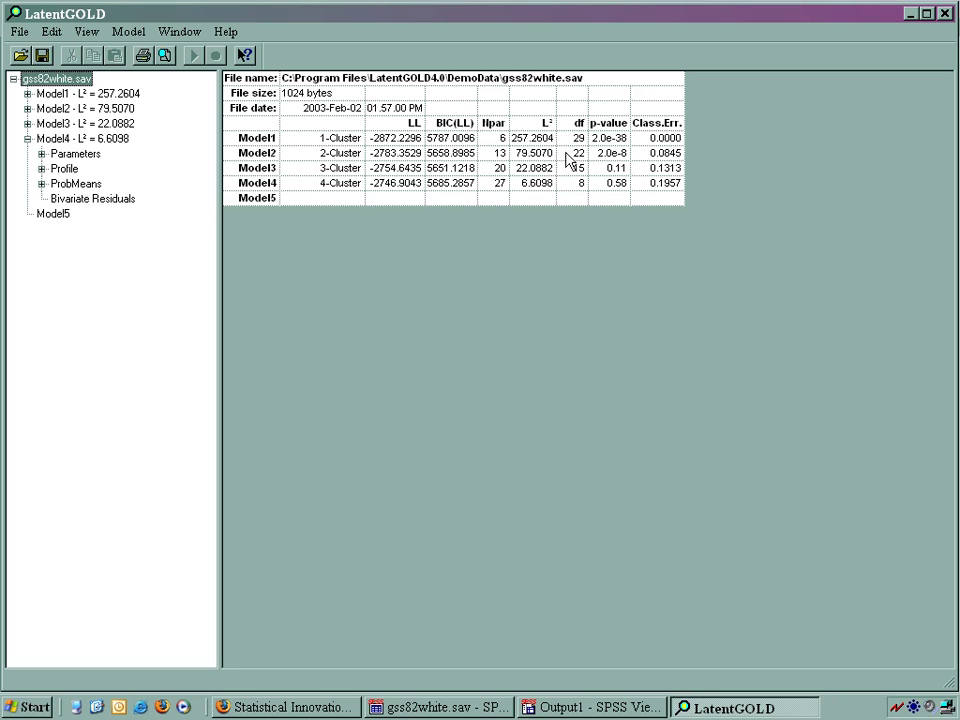
right_click(614, 204)
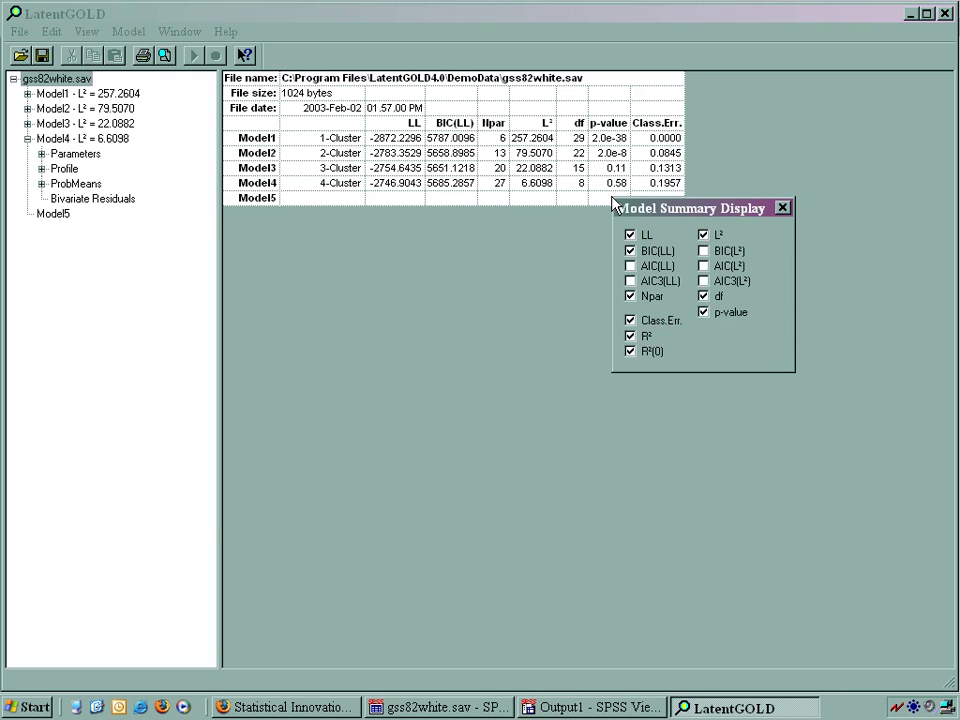
drag(622, 208, 542, 220)
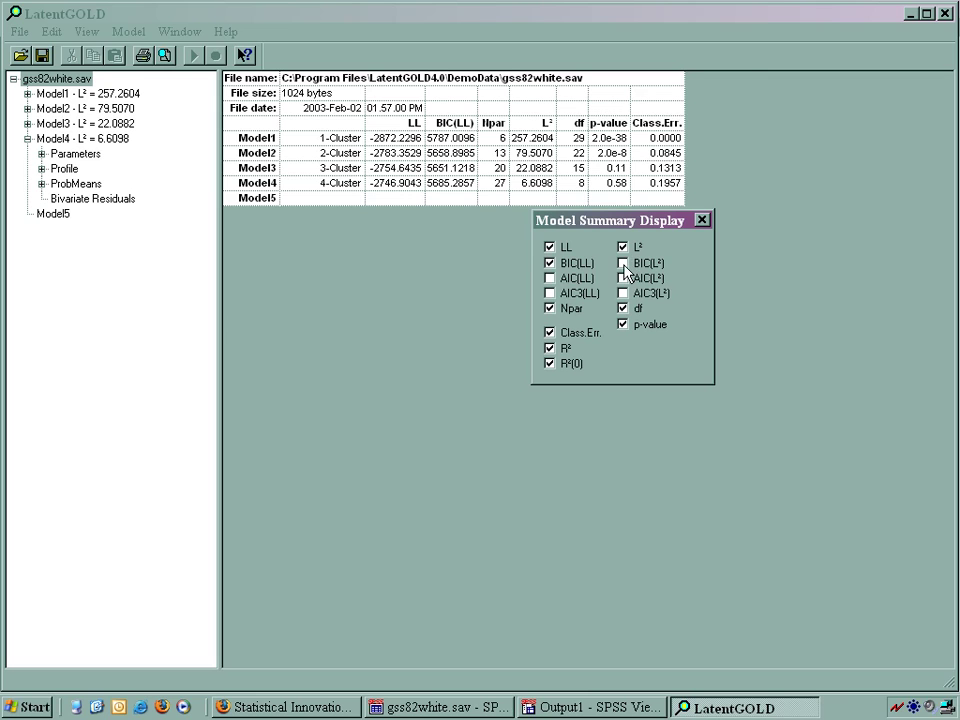
click(623, 264)
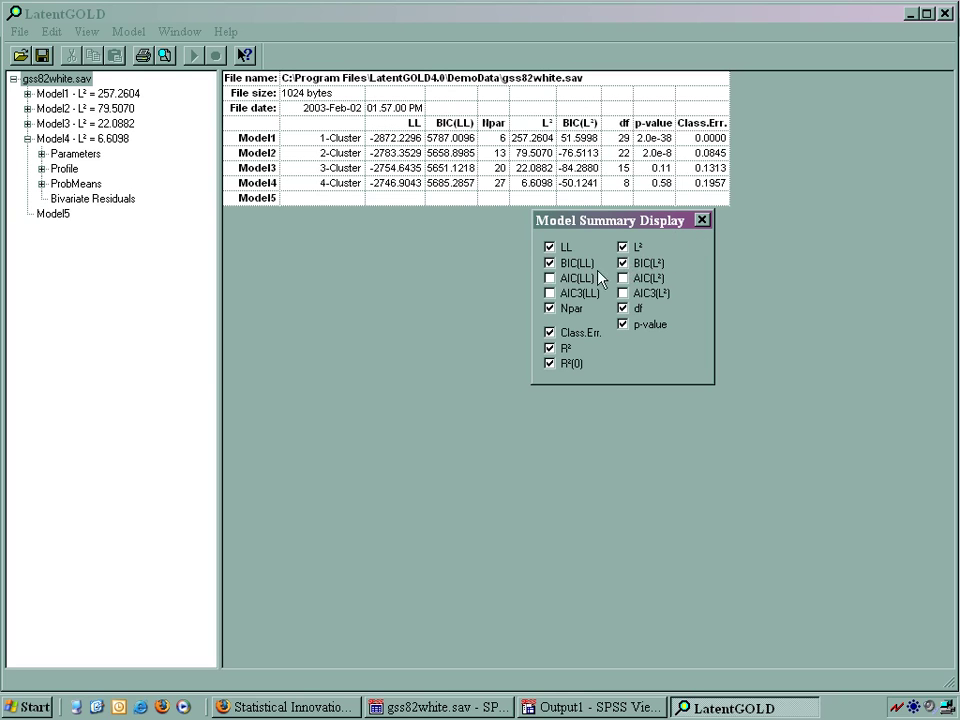
click(549, 279)
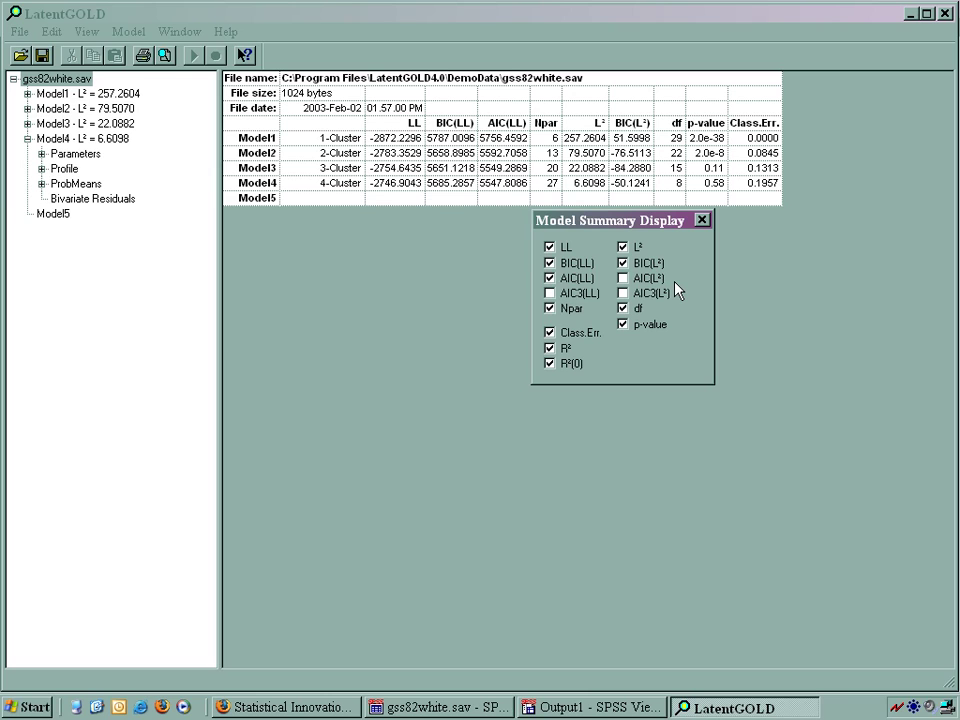
click(705, 224)
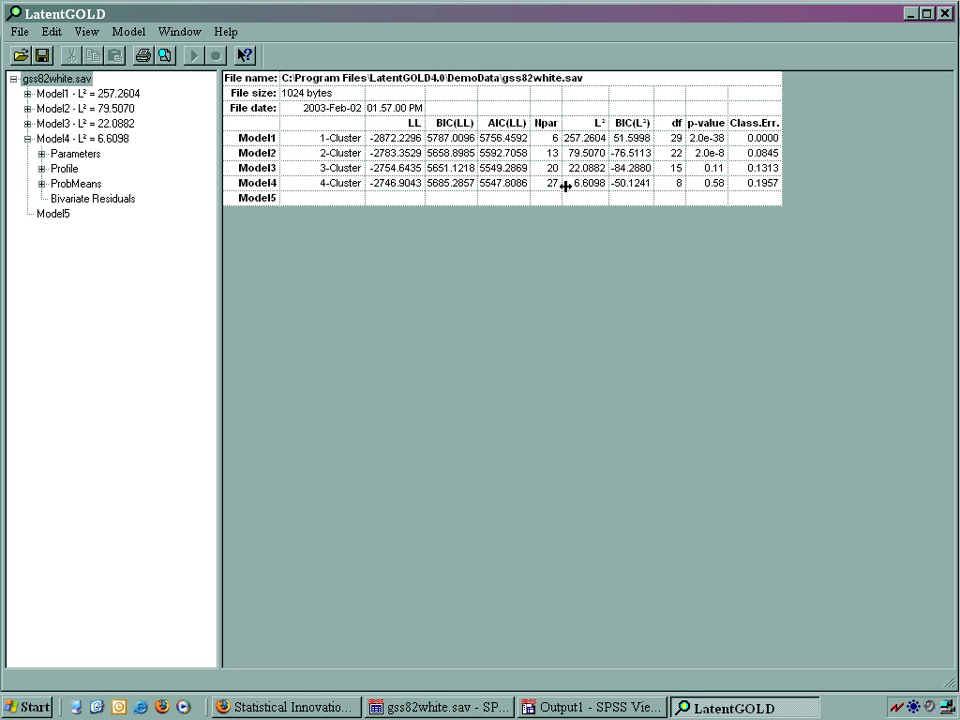
- Review the 3-cluster model's fit statistics and classification table, and rename Model3 as 3-class
click(62, 124)
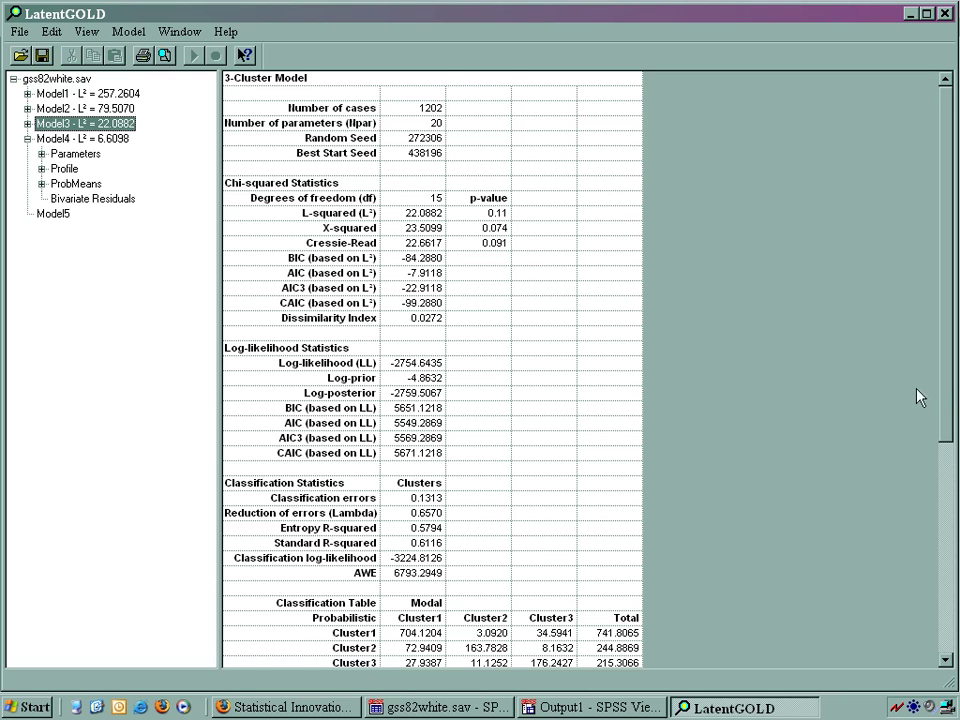
drag(945, 390, 948, 558)
scroll(946, 573, down, 1)
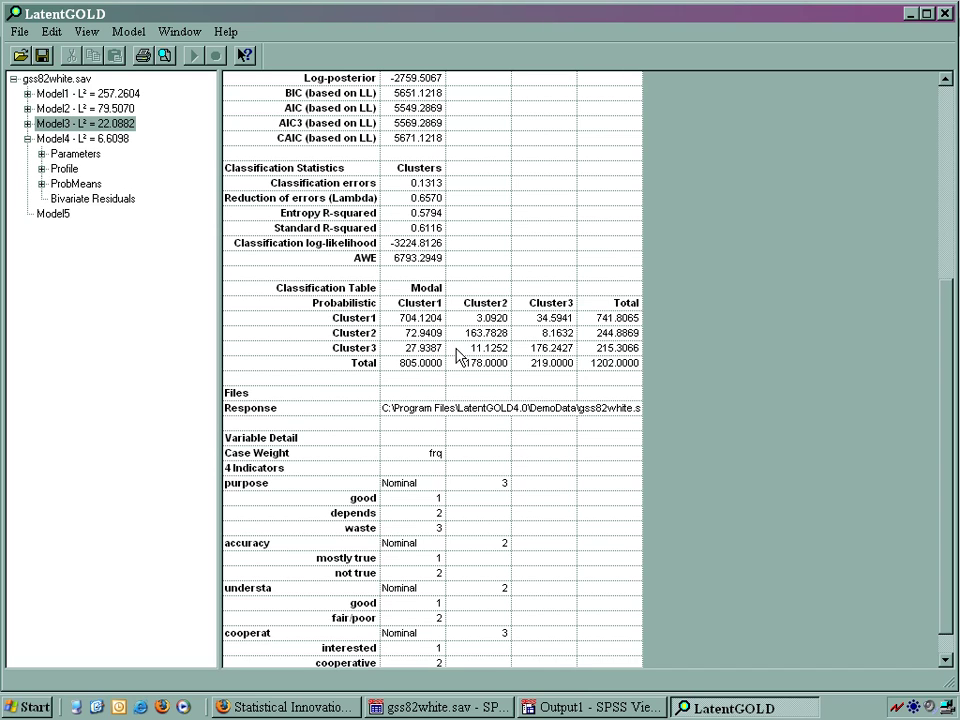
click(47, 125)
click(47, 125)
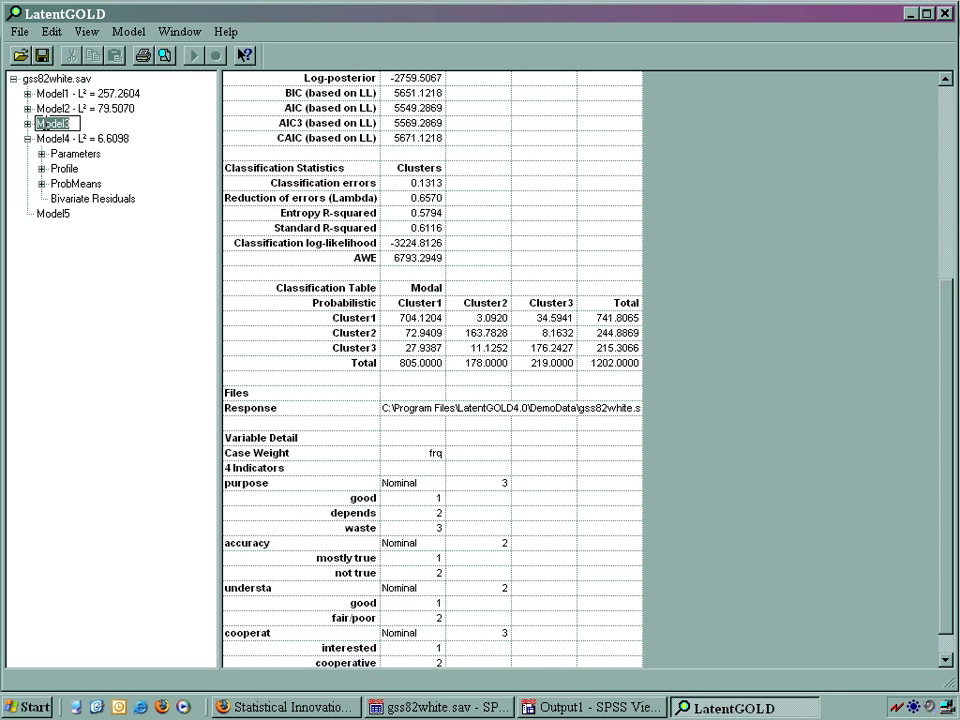
text(3-class)
- Run the Bootstrap L² procedure on the 3-class model
click(28, 124)
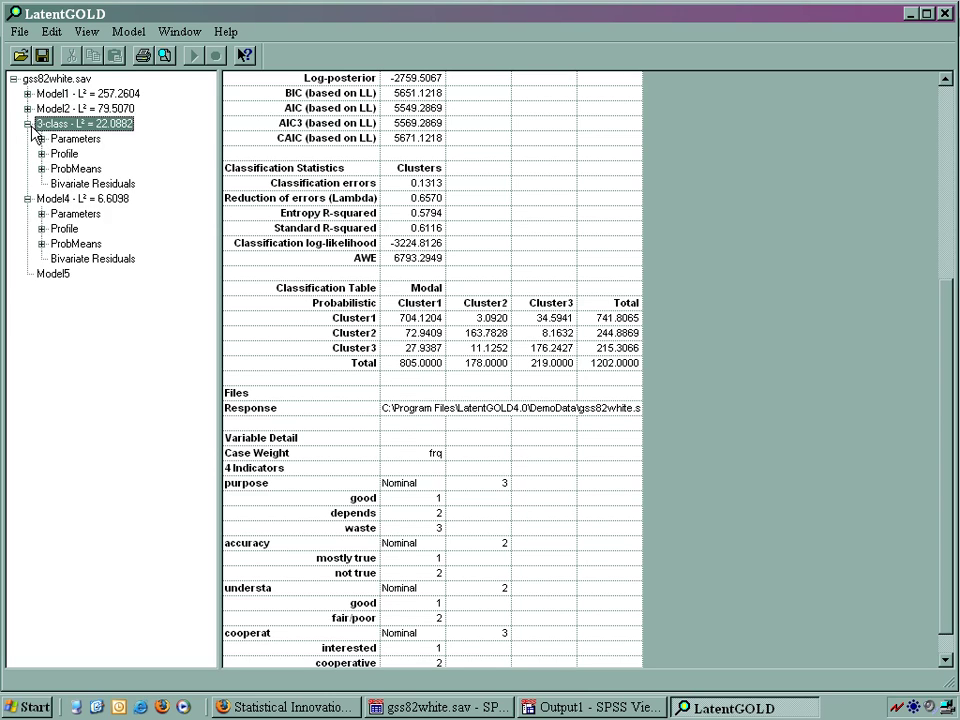
right_click(125, 133)
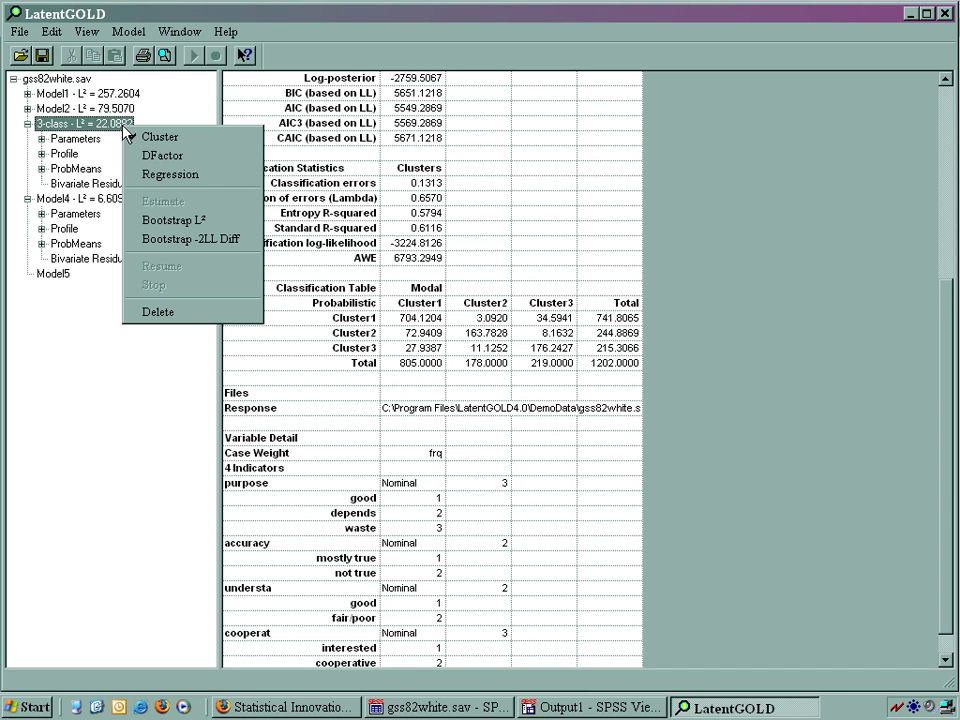
click(220, 228)
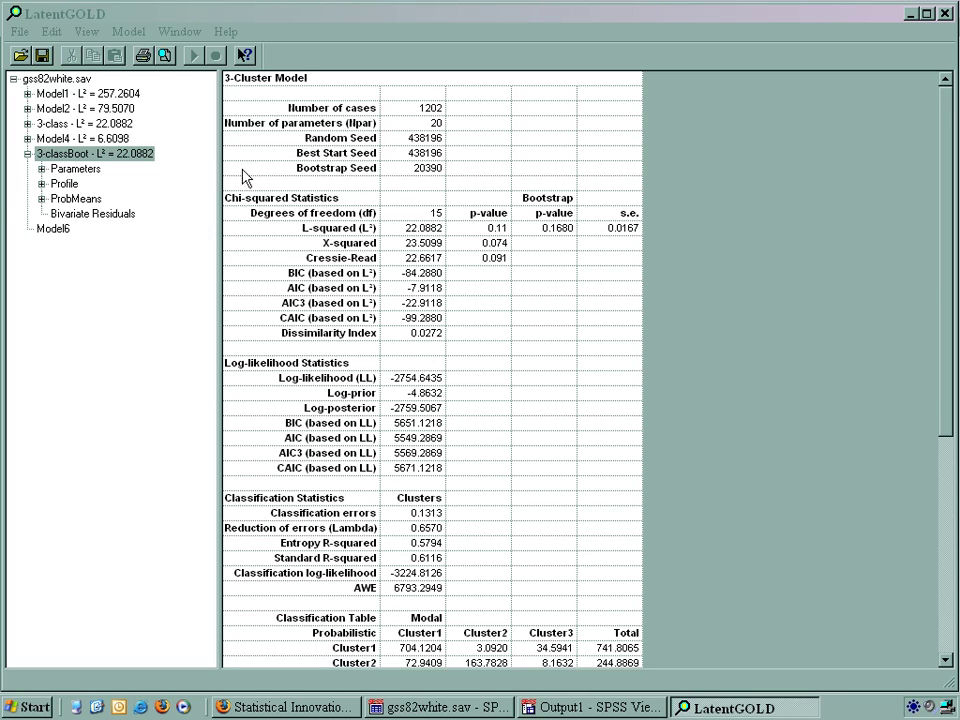
- Examine the parameters, loadings and profile output of the bootstrapped 3-class model
click(76, 169)
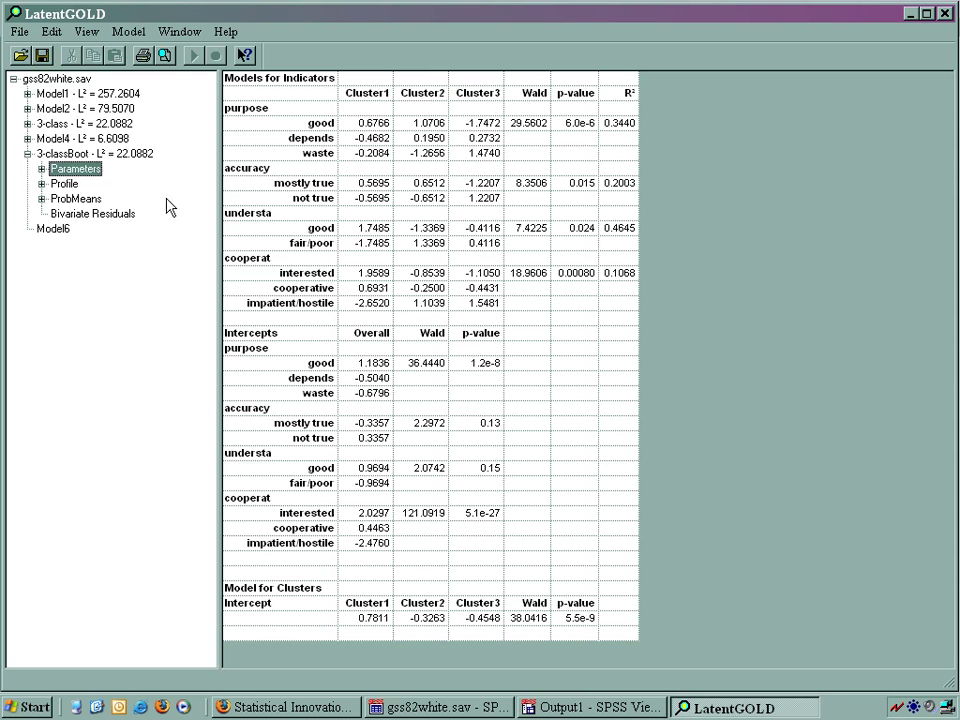
click(41, 169)
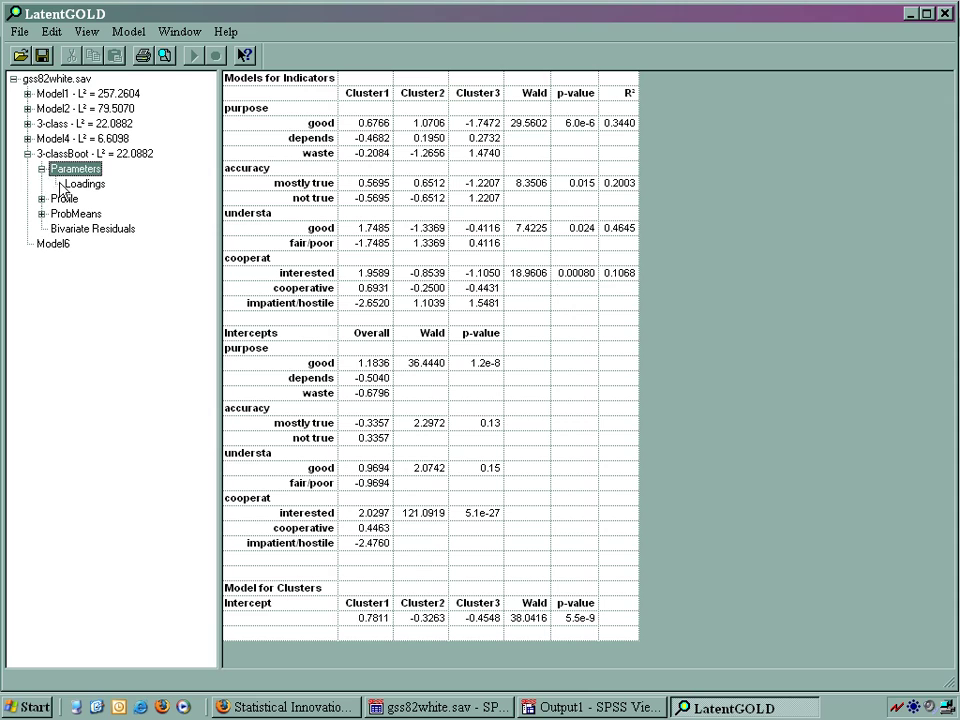
click(80, 185)
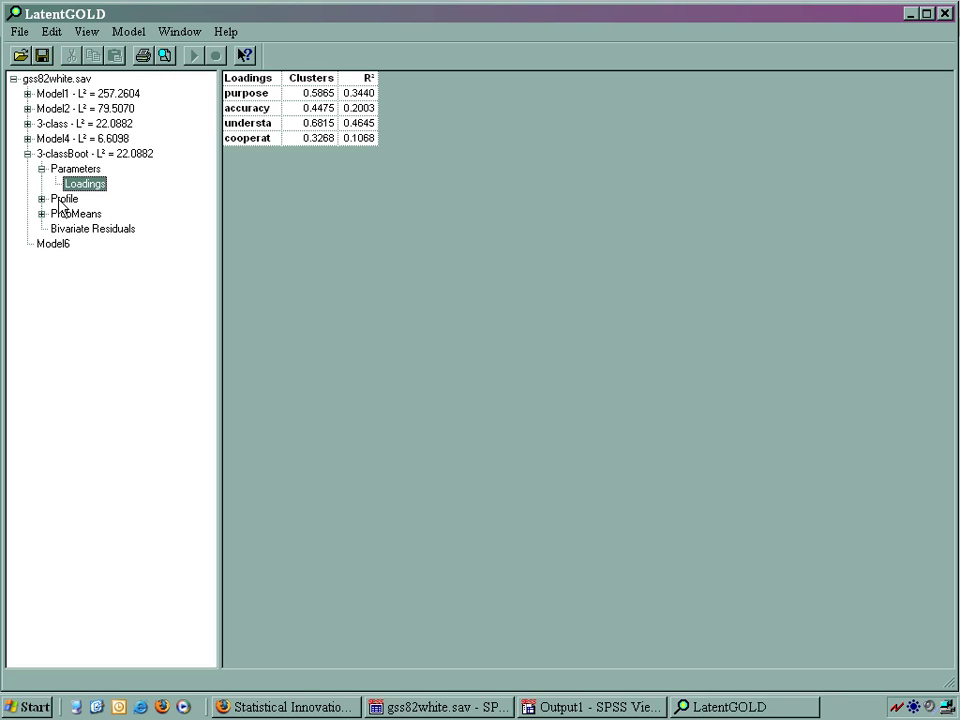
click(62, 199)
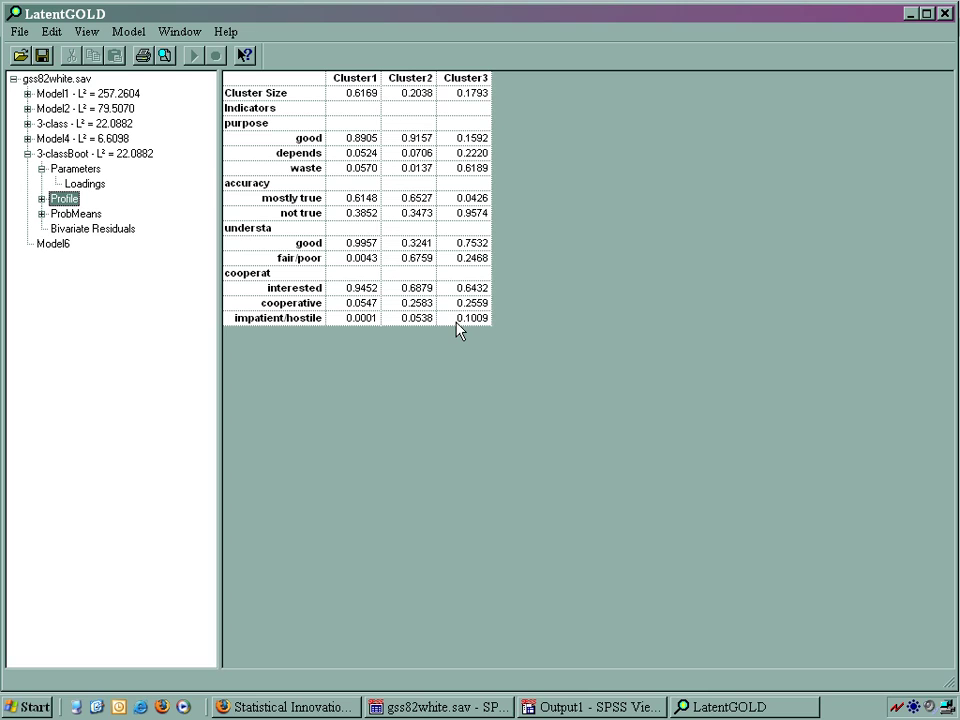
- View the profile plot of the bootstrapped 3-class model and highlight Cluster1, Cluster2 and Cluster3 in turn
click(42, 199)
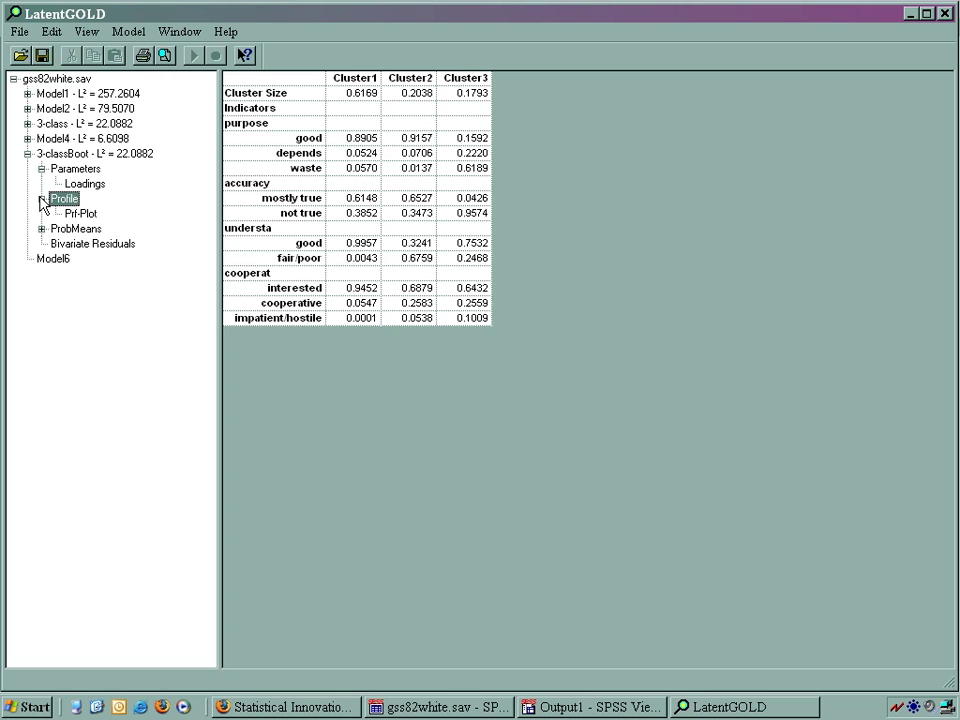
click(79, 214)
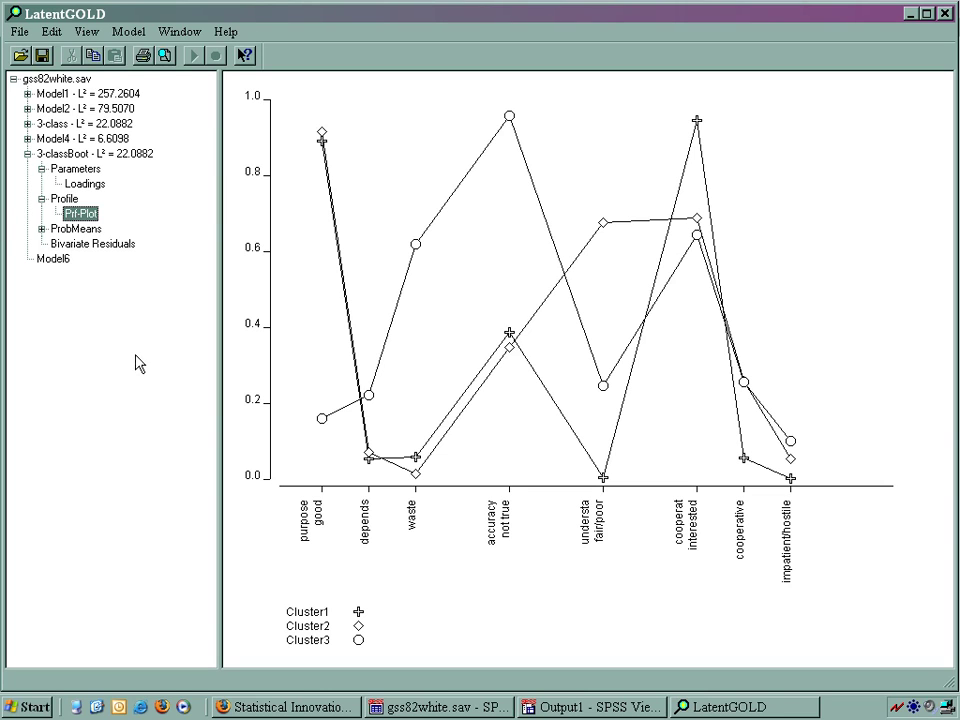
click(357, 614)
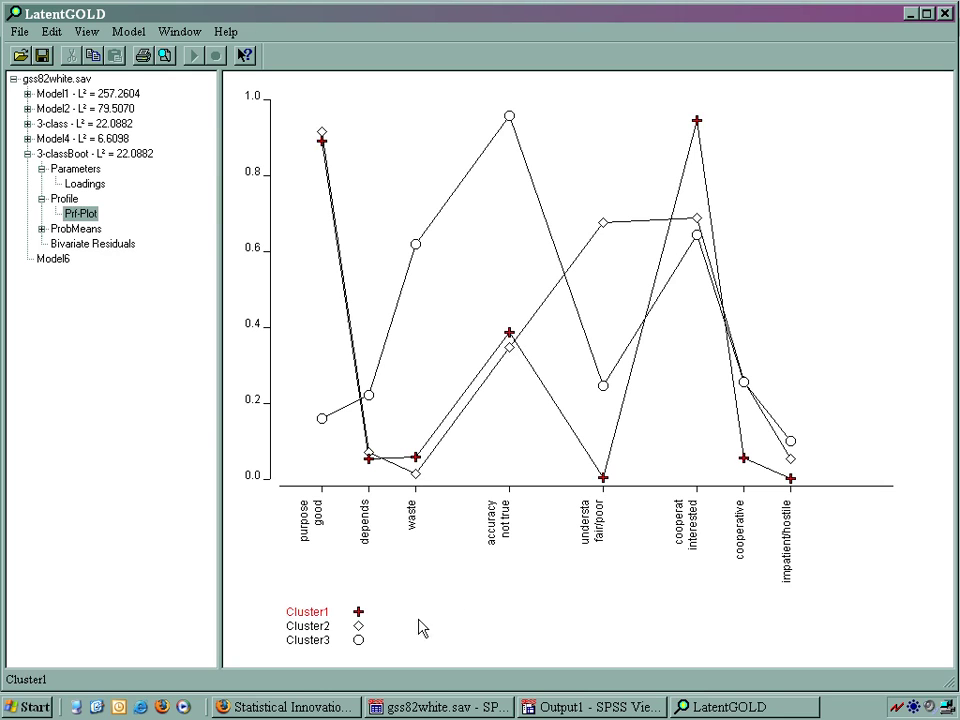
click(357, 628)
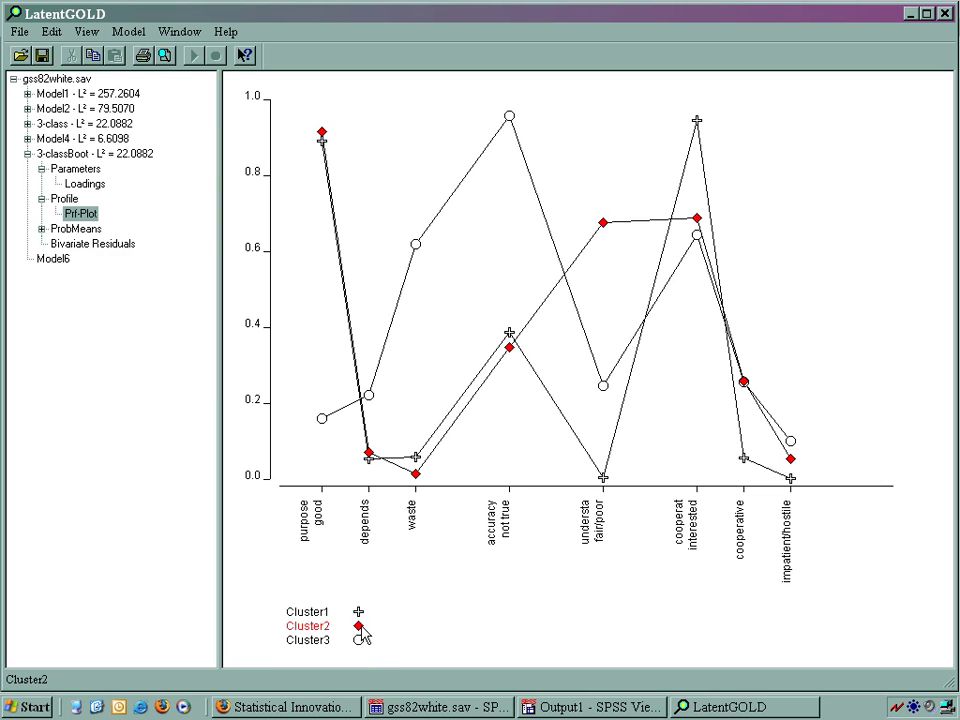
click(360, 641)
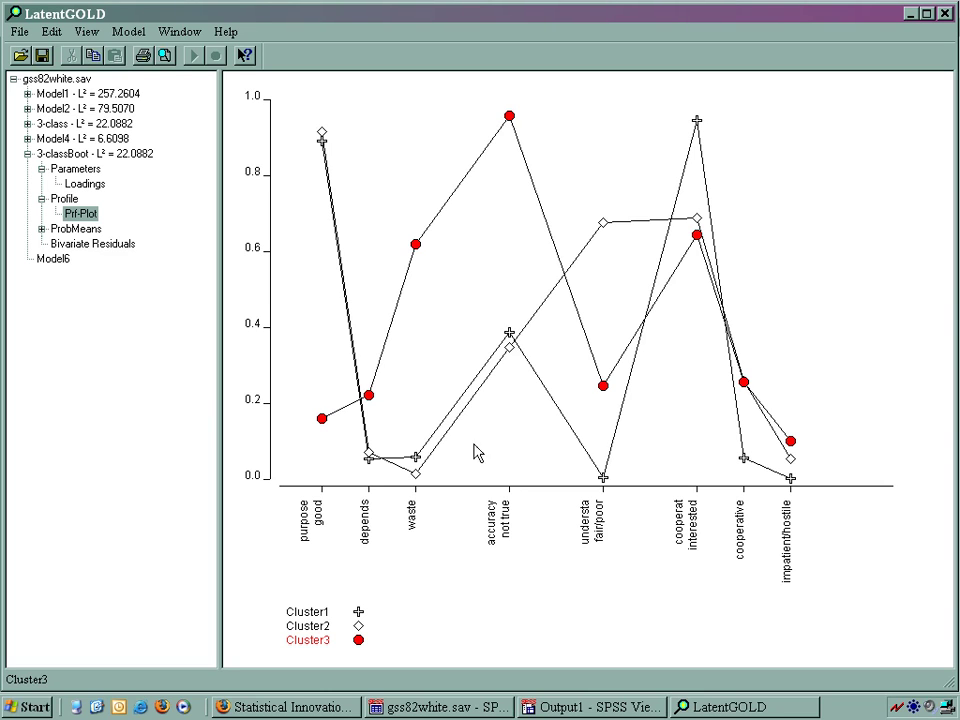
- Open the profile plot's display settings and add the "mostly true" category of accuracy to the plot
double_click(304, 380)
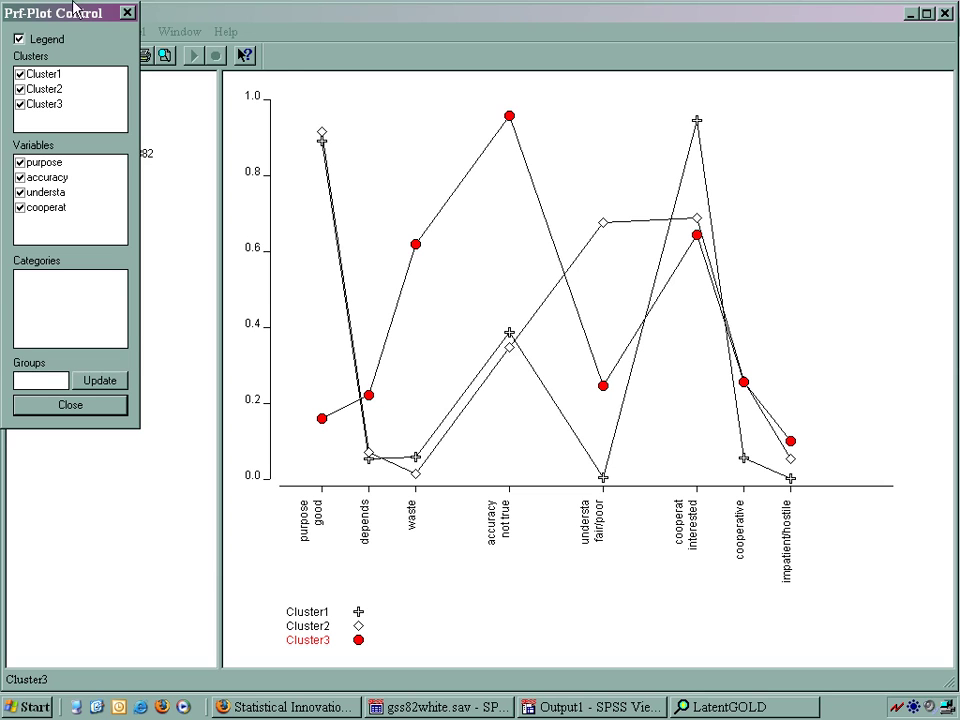
drag(47, 13, 878, 60)
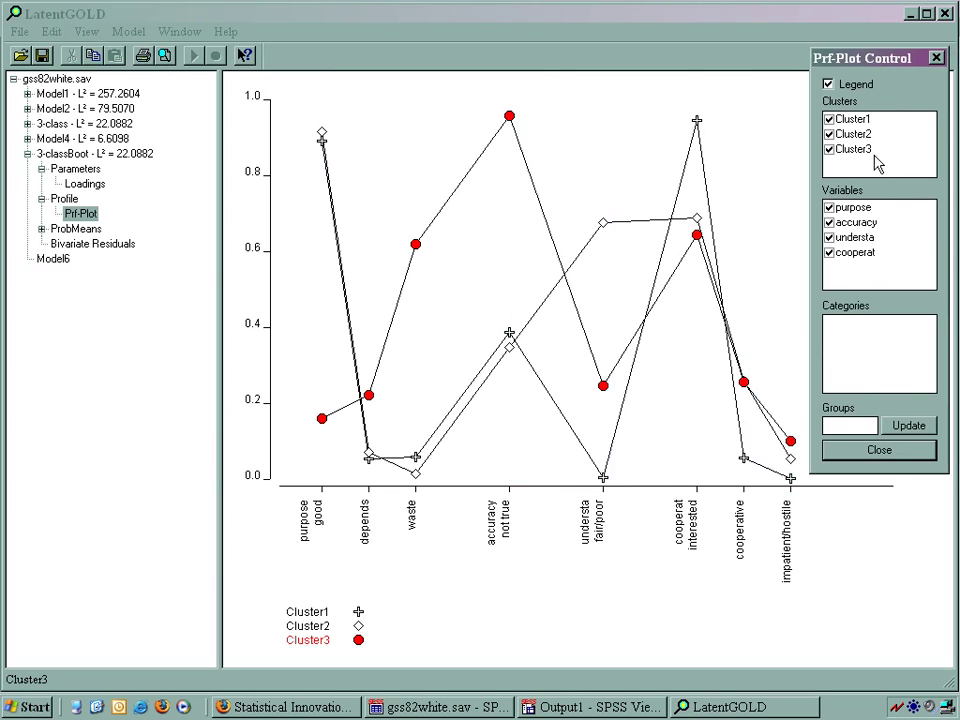
click(866, 208)
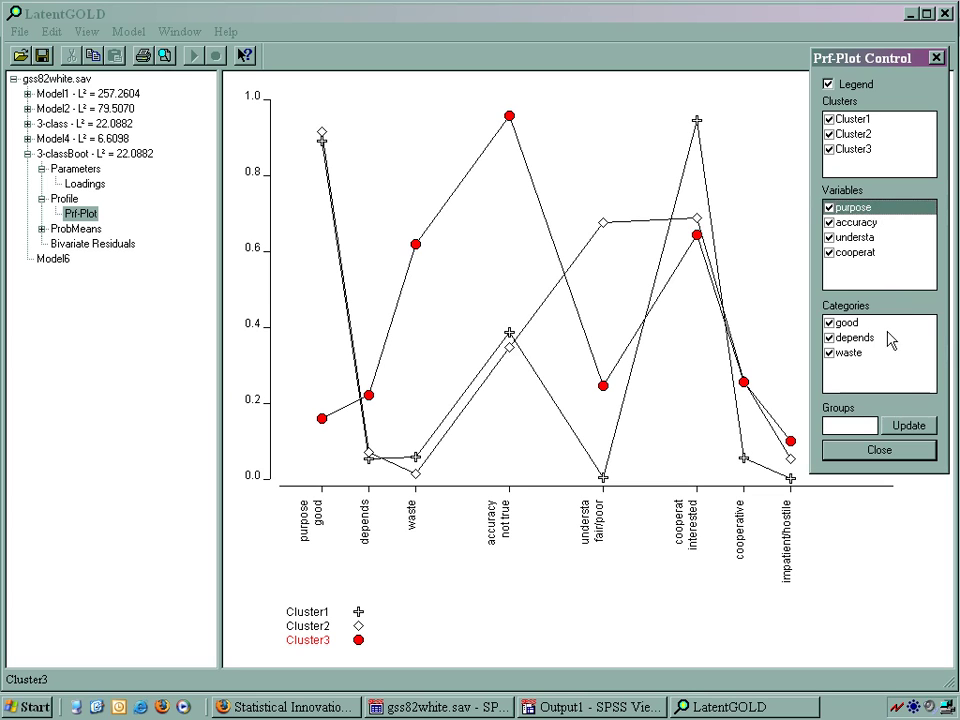
click(886, 226)
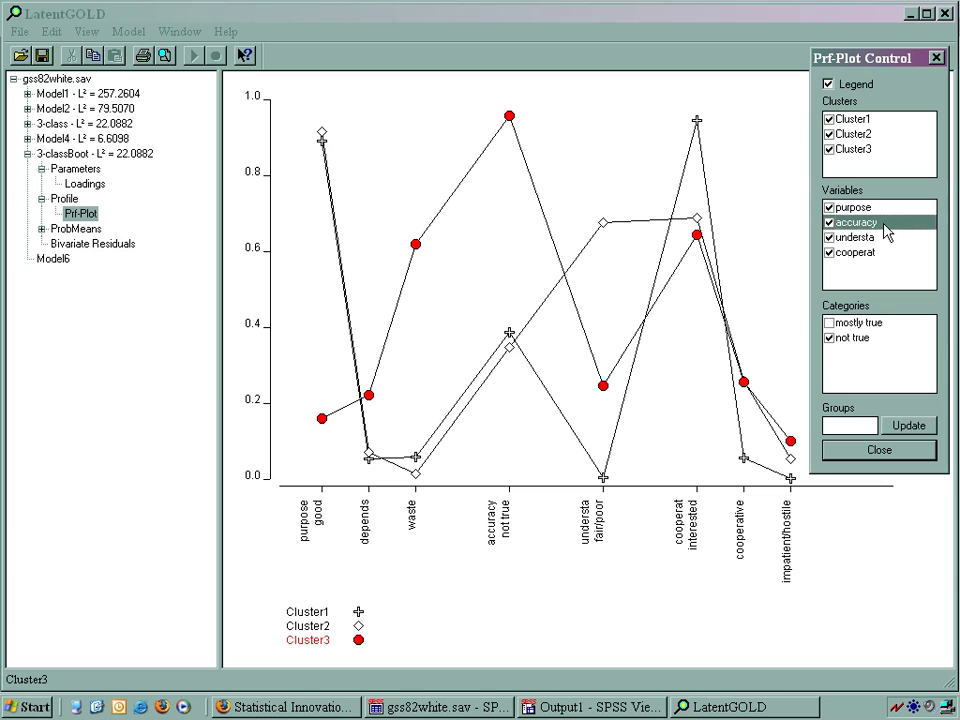
click(829, 324)
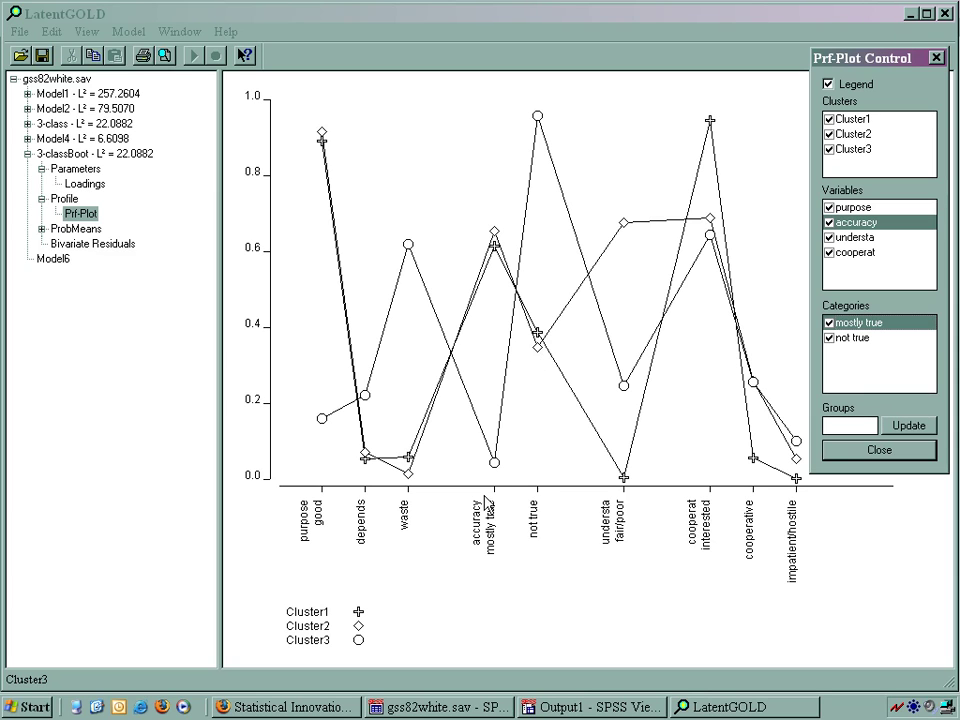
- Plot the "good" category of understa in the profile plot instead of "fair/poor"
click(866, 242)
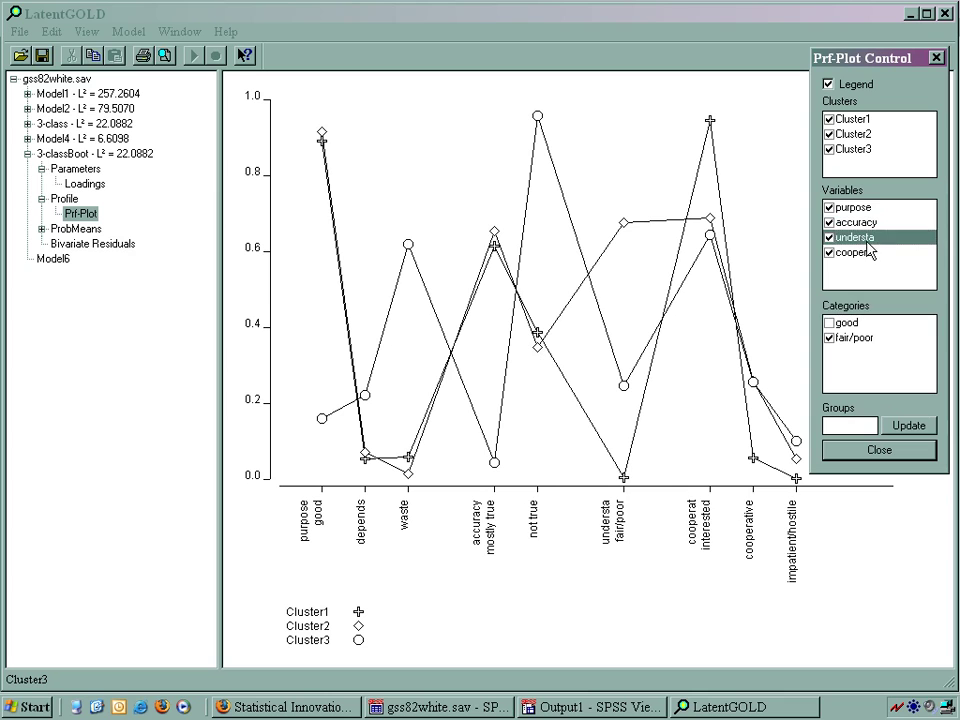
click(828, 322)
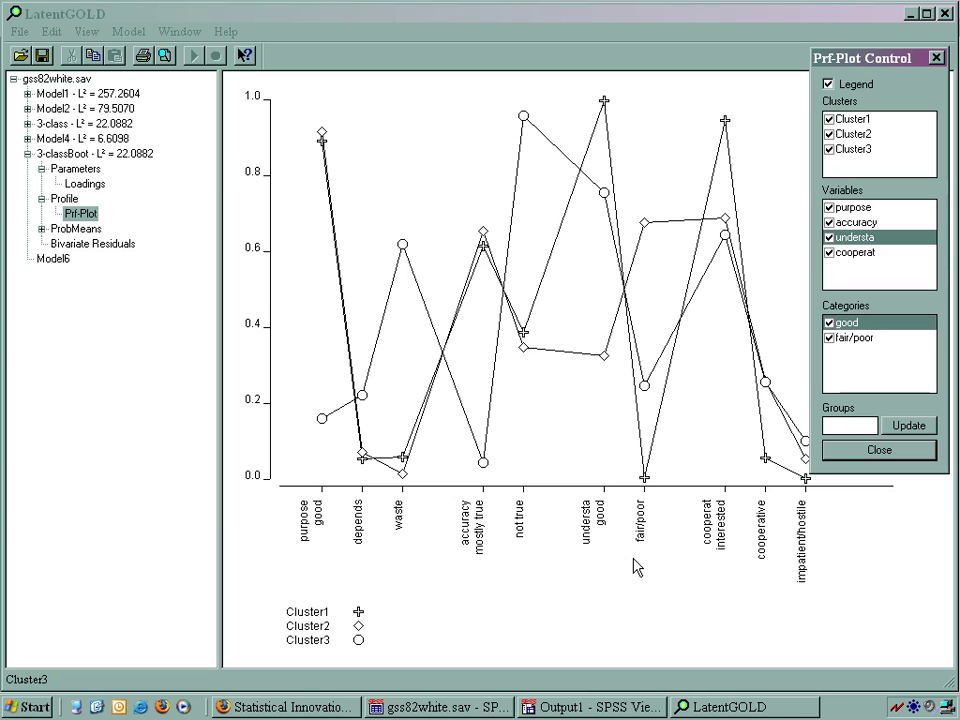
click(832, 339)
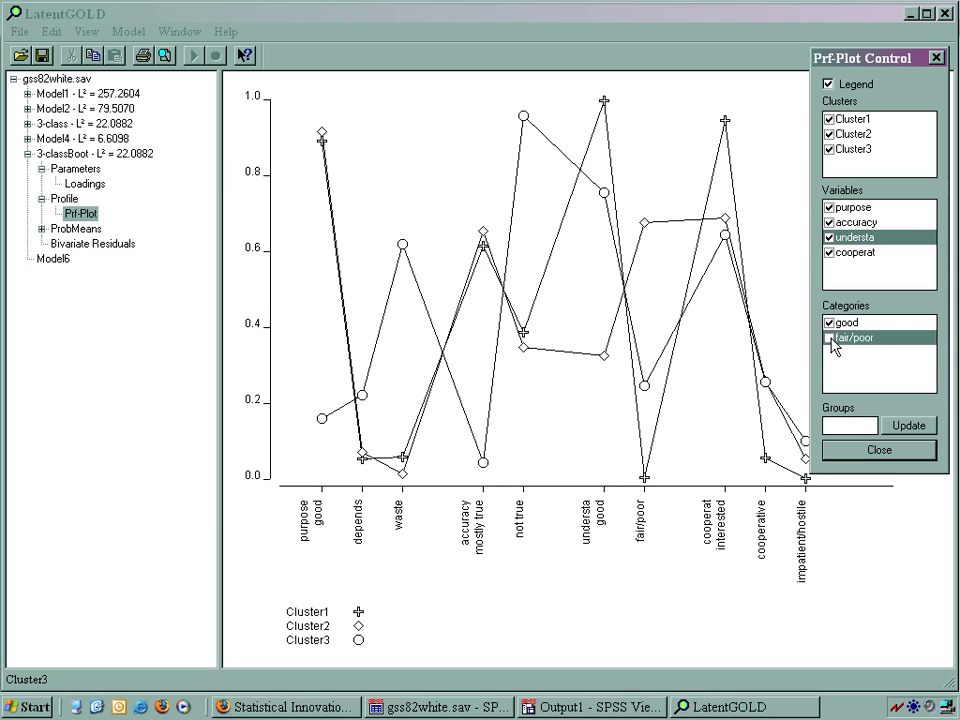
- Remove the "not true" category of accuracy and the "waste" and "depends" categories of purpose from the profile plot
click(846, 222)
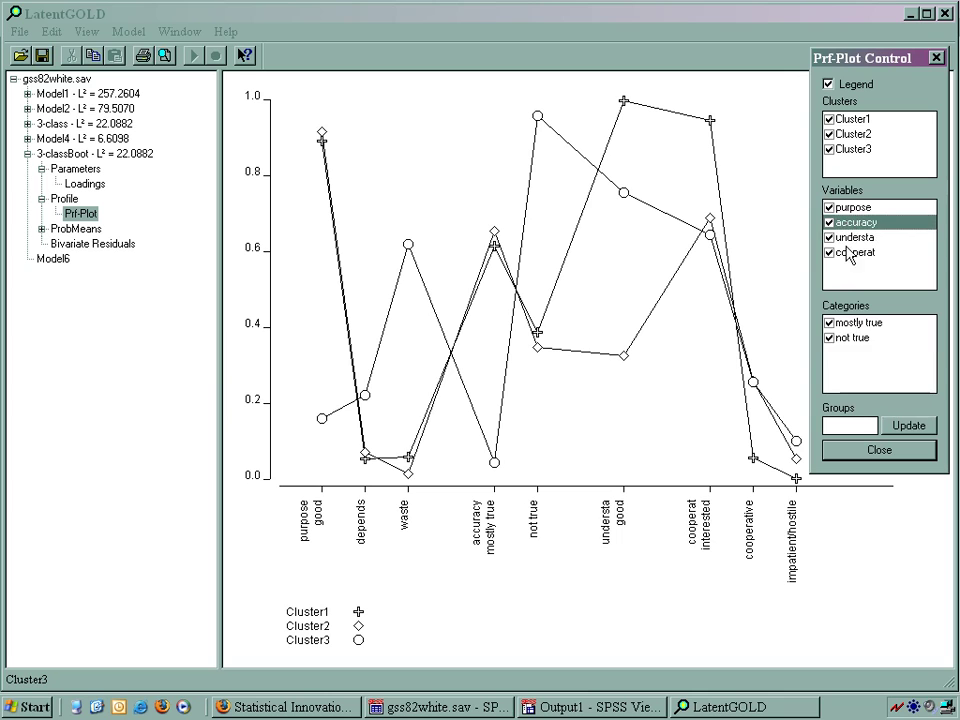
click(829, 339)
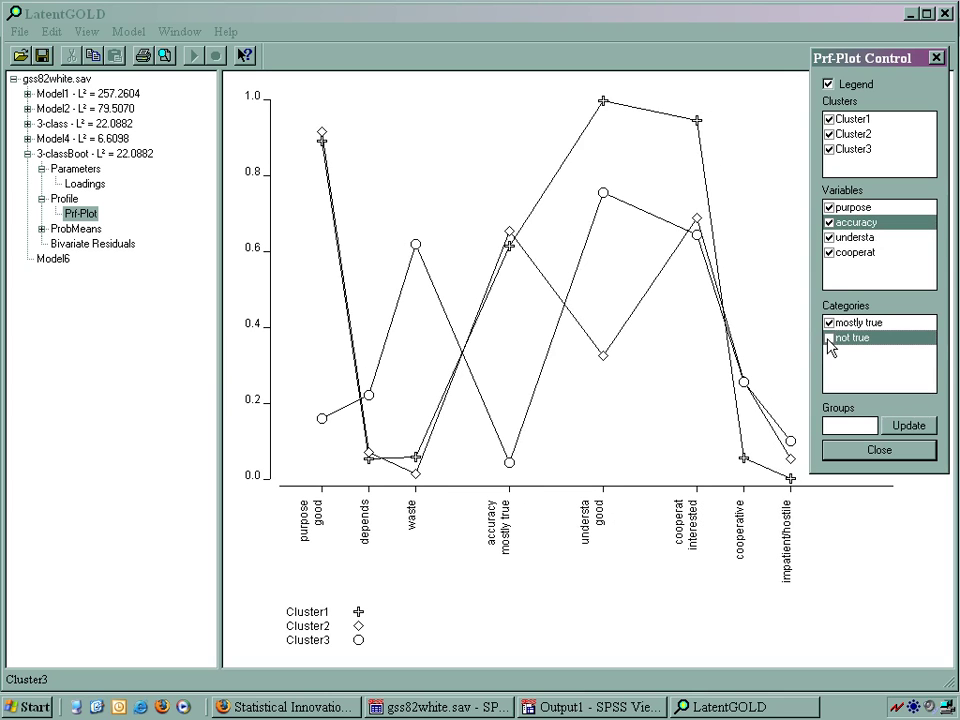
click(845, 208)
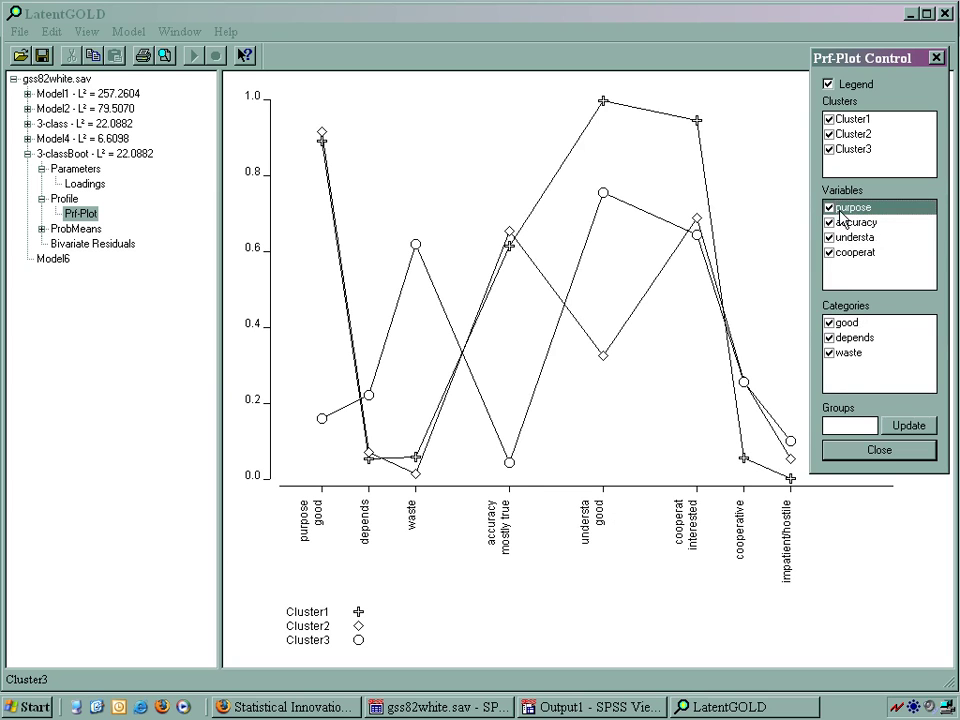
click(829, 353)
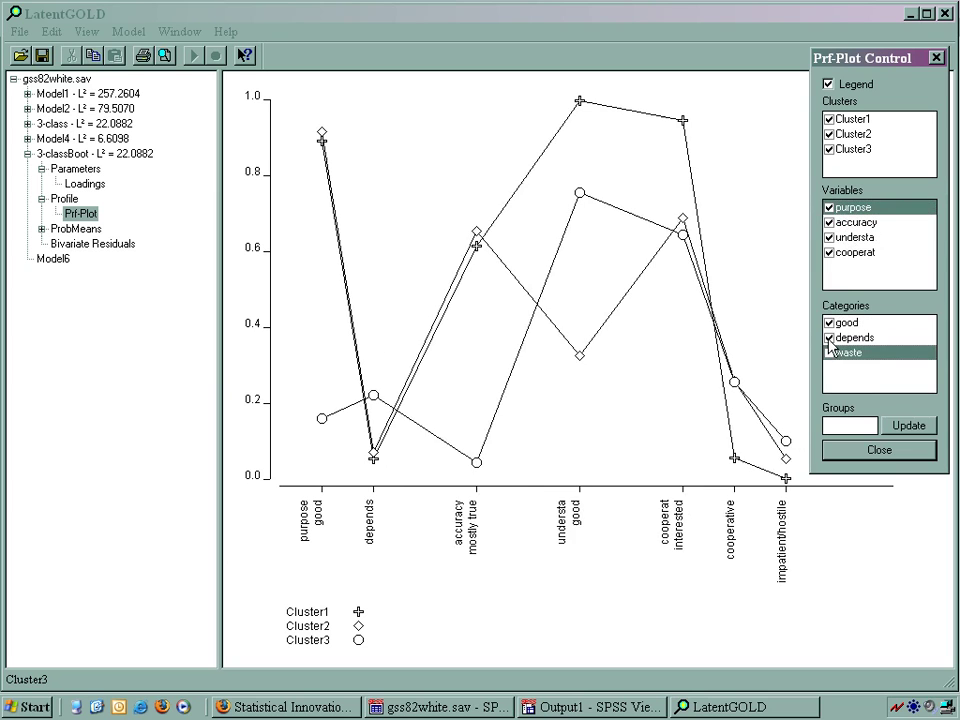
click(829, 338)
- Remove the "impatient/hostile" and "cooperative" categories of cooperat from the profile plot, highlight Cluster3 and close the plot's display settings
click(859, 254)
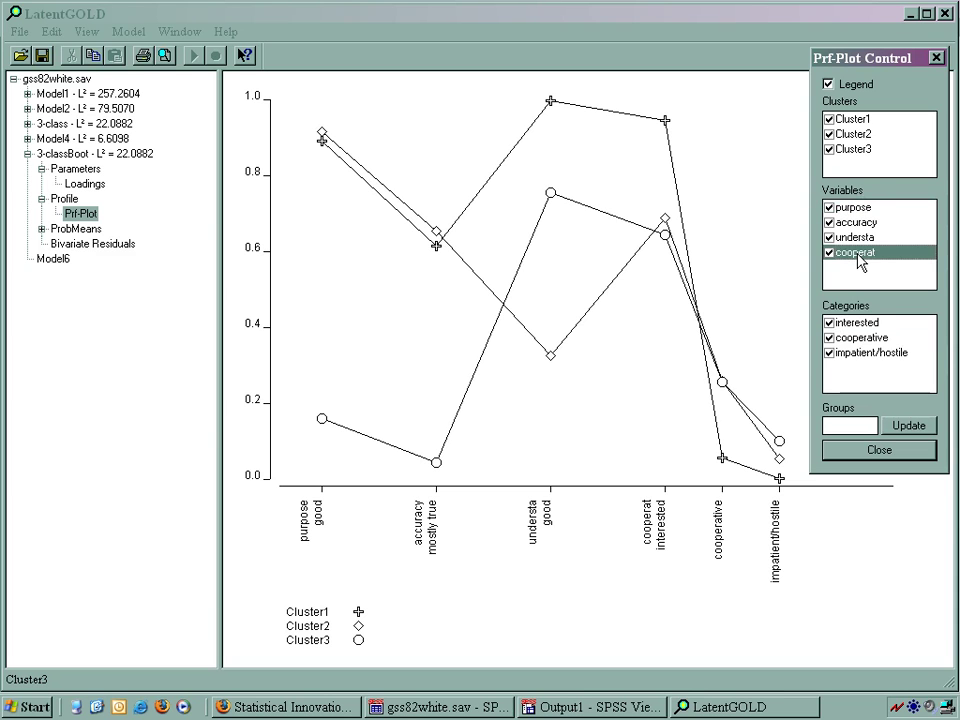
click(829, 353)
click(829, 338)
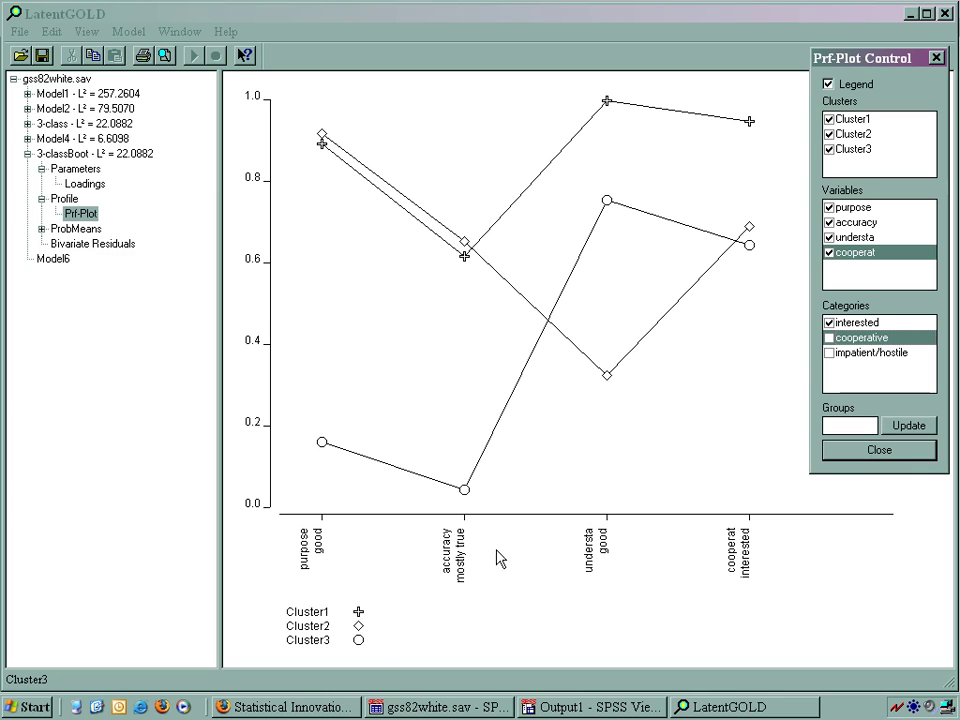
click(358, 642)
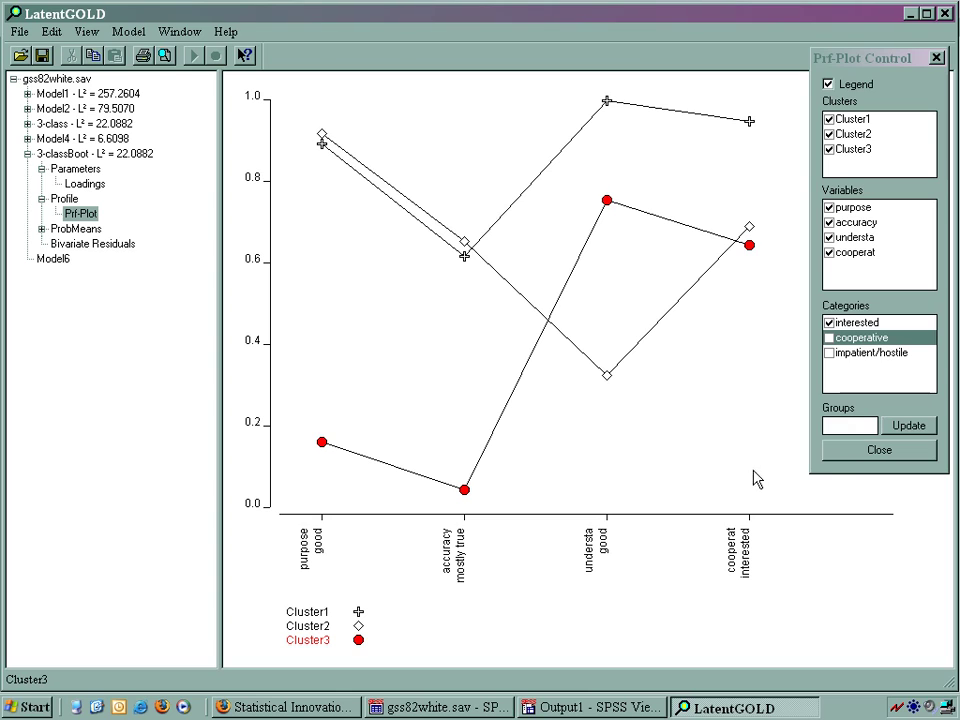
click(843, 455)
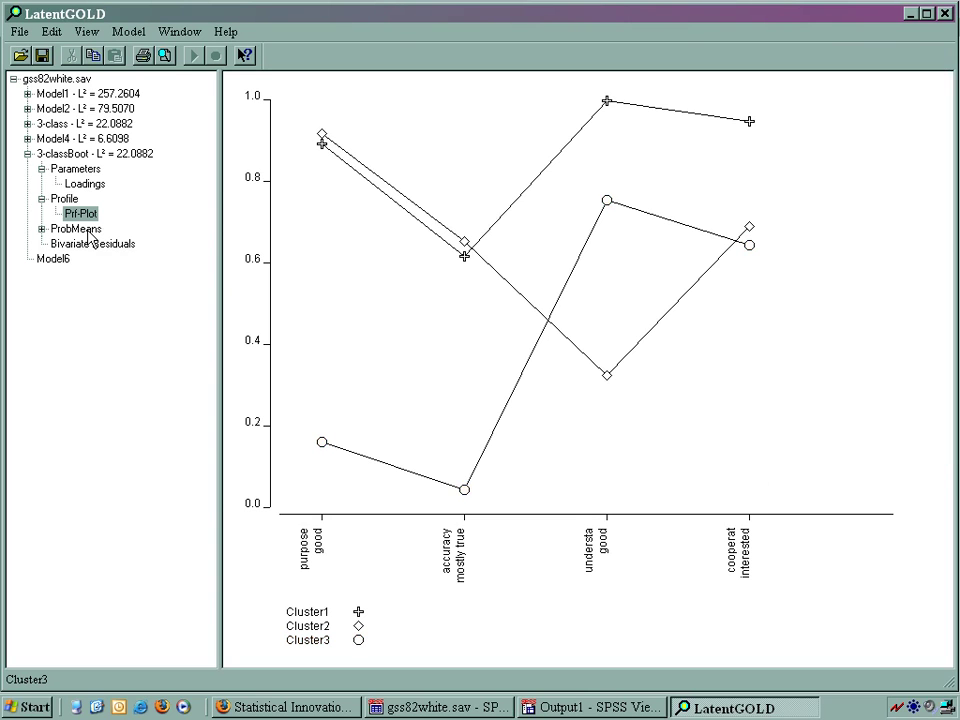
- View the bootstrapped 3-class model's ProbMeans table and Tri-Plot, highlighting purpose, accuracy, understa and cooperat in turn
click(76, 229)
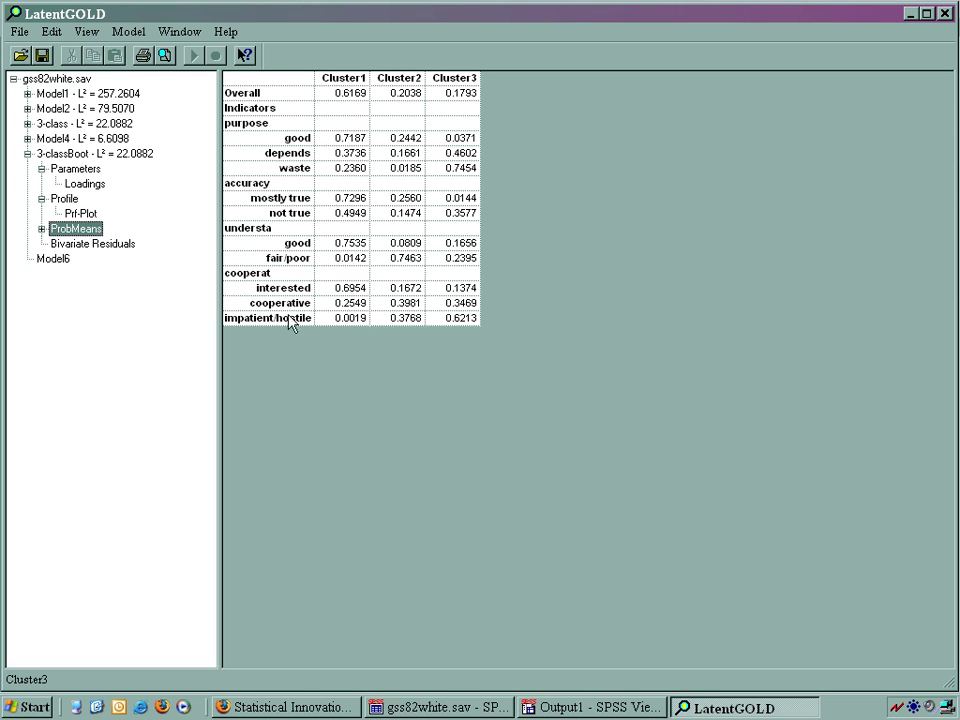
click(42, 229)
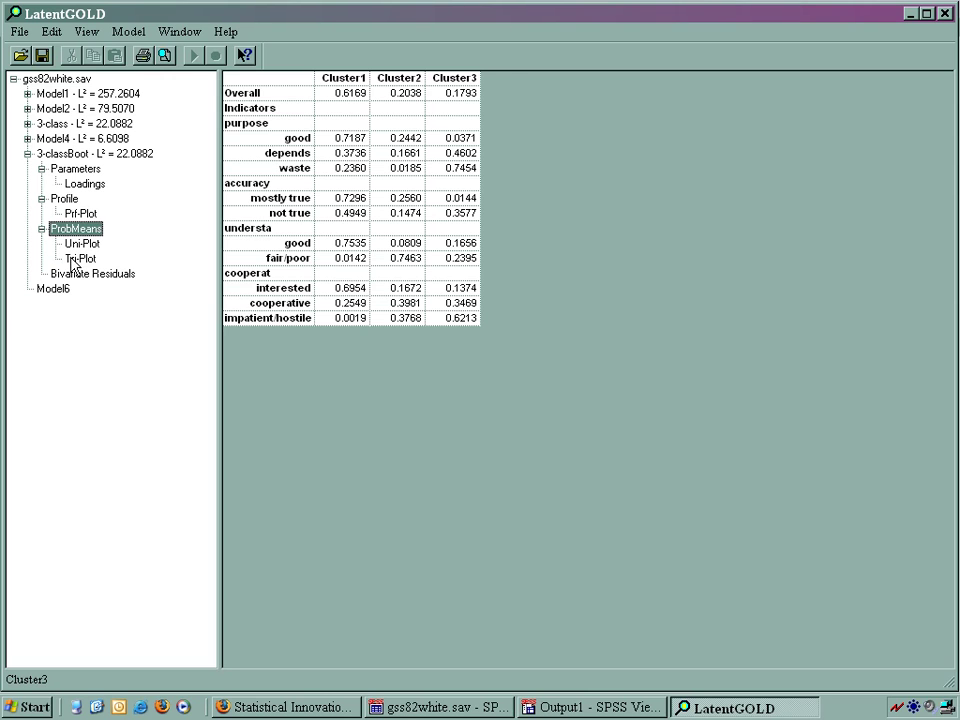
click(72, 260)
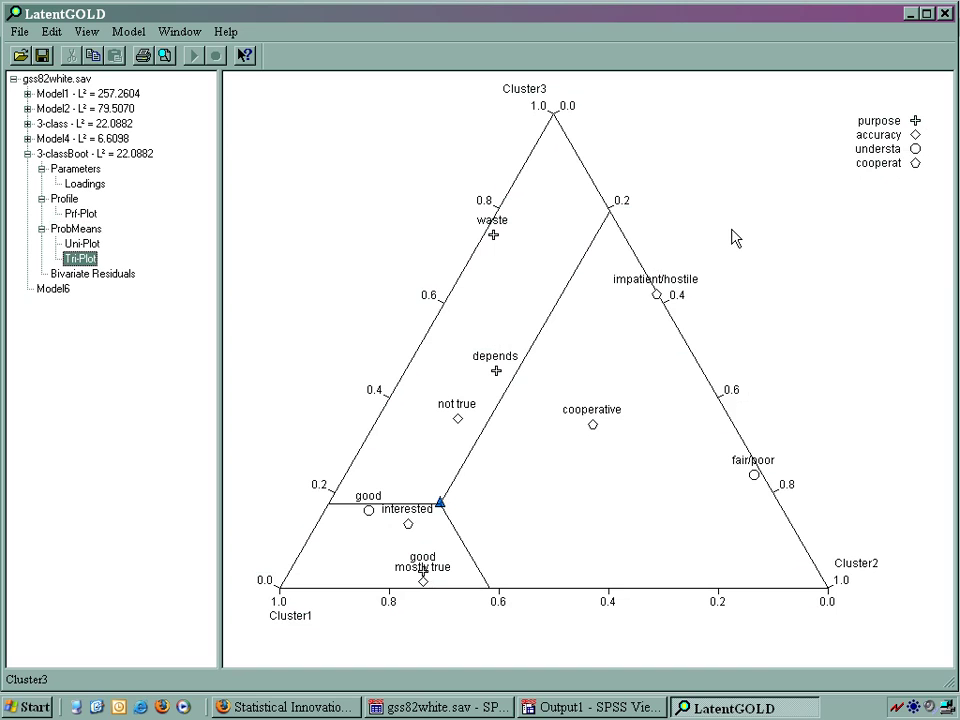
click(915, 127)
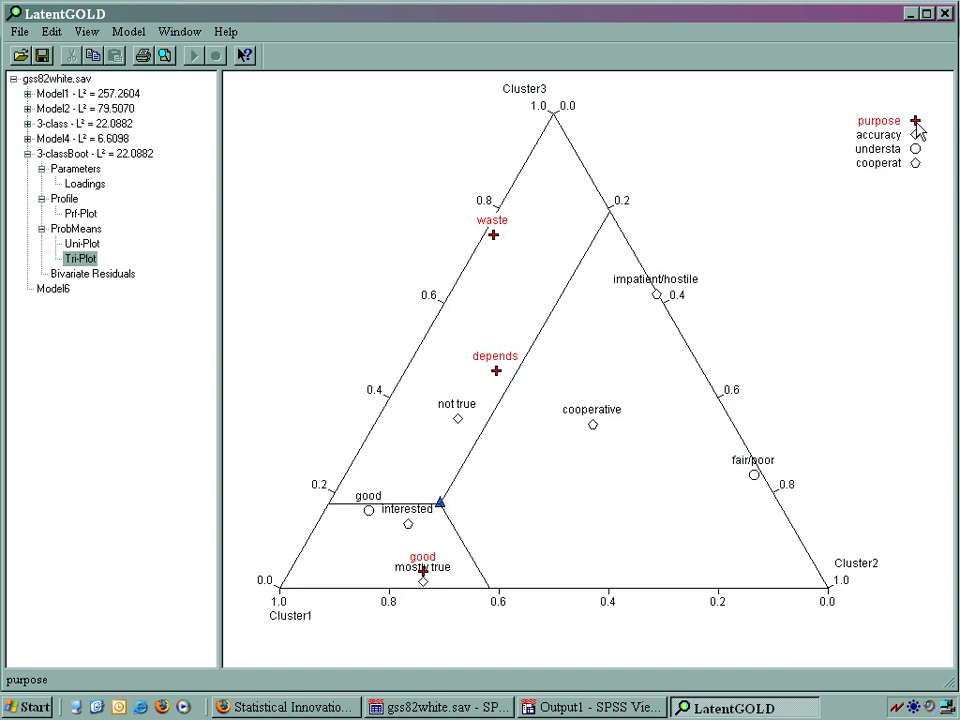
click(914, 140)
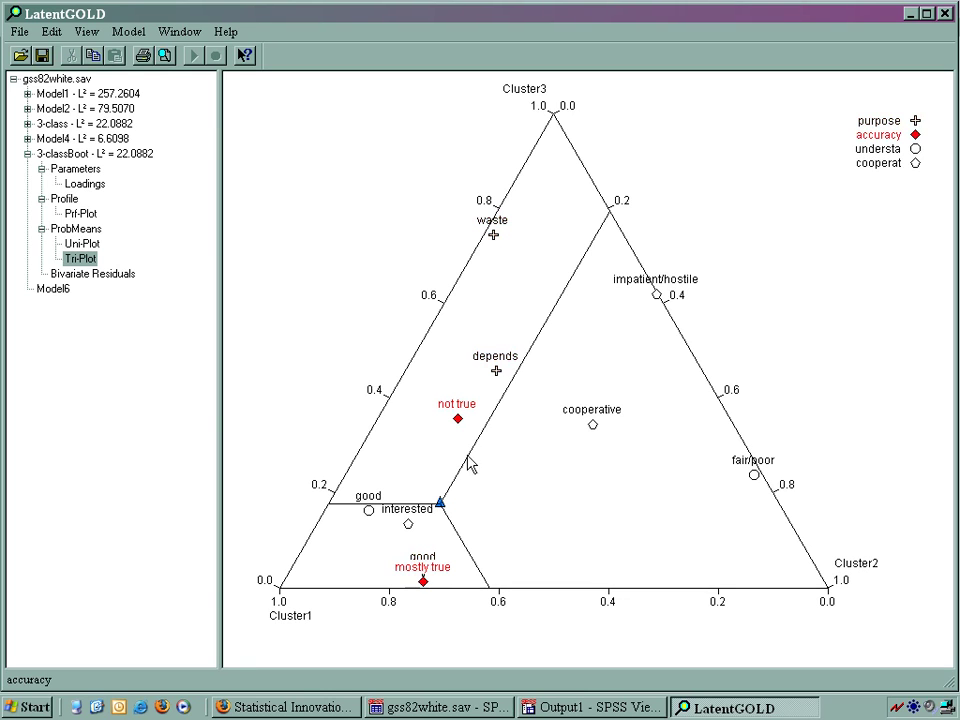
click(915, 150)
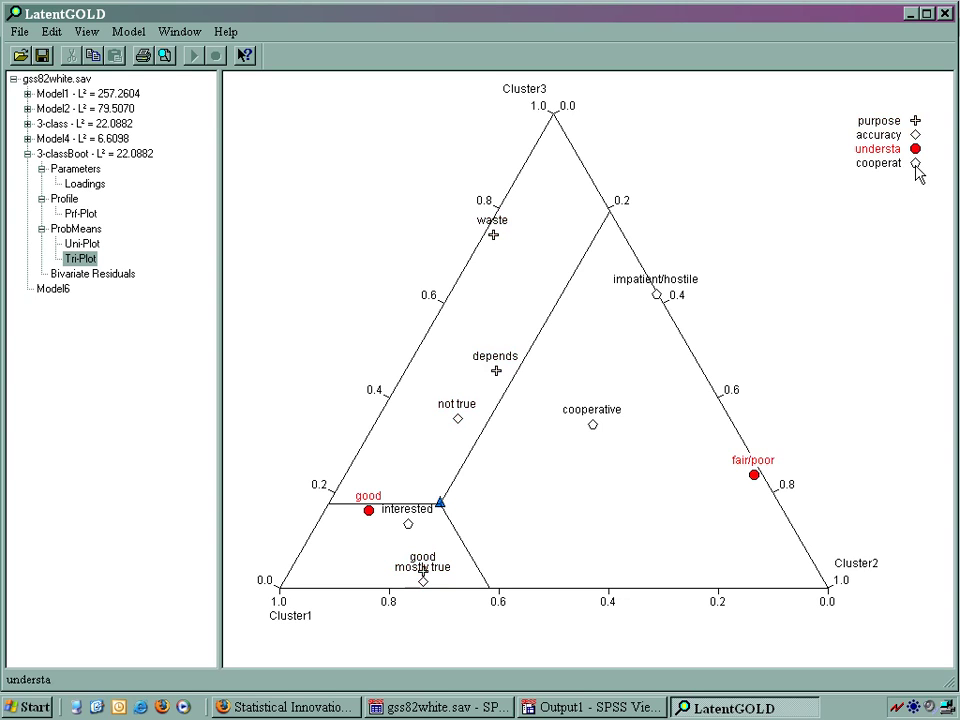
click(916, 166)
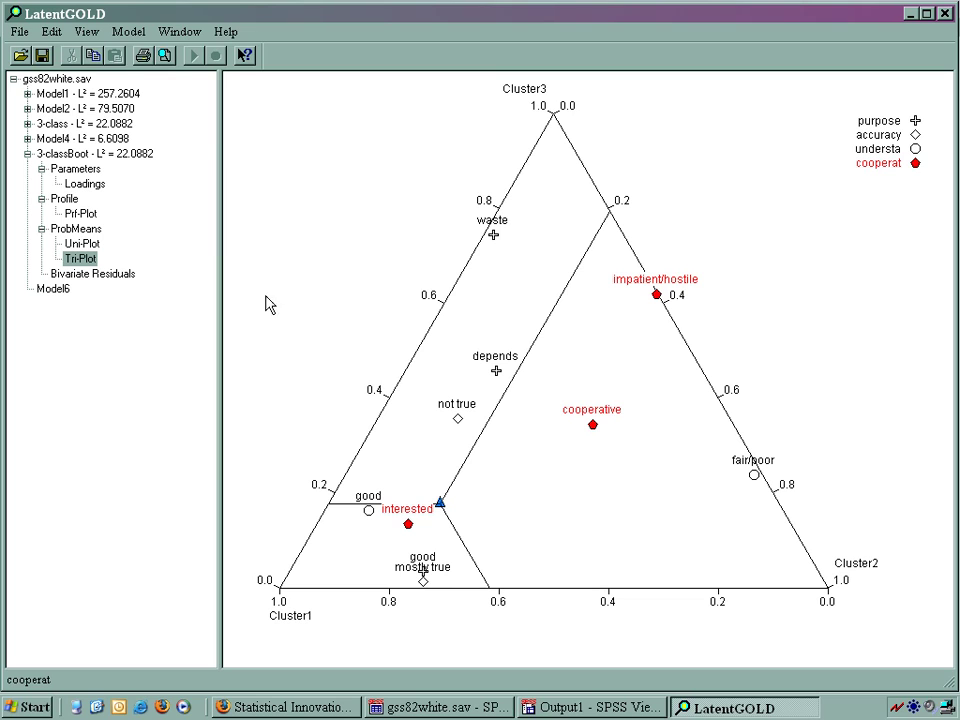
- Inspect the cluster probabilities of the impatient/hostile, cooperative and depends points in the Tri-Plot, ending on impatient/hostile
click(659, 300)
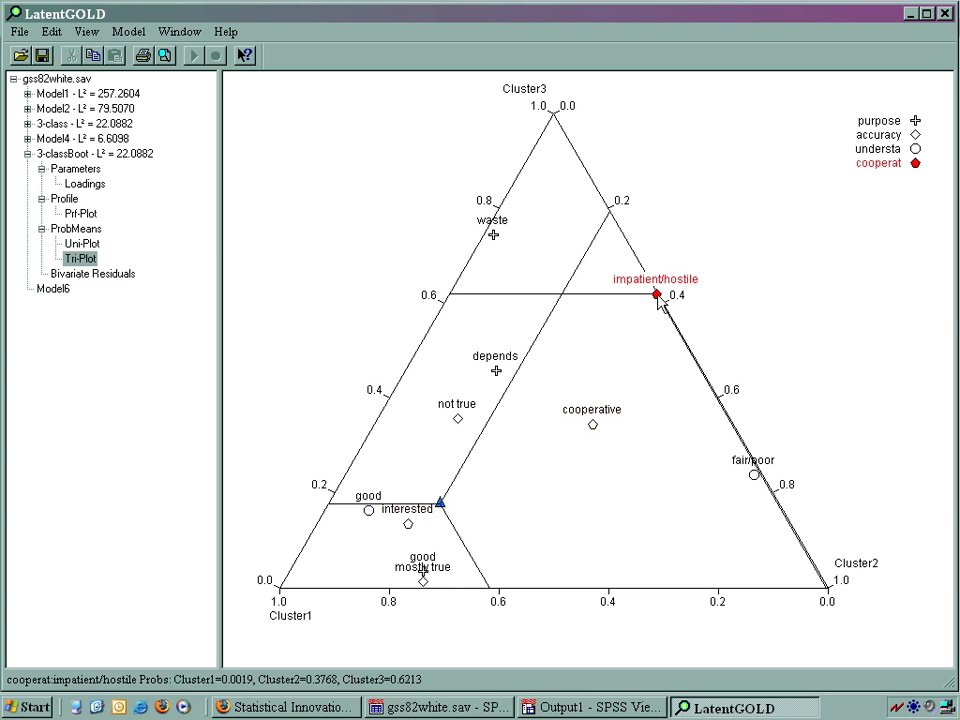
click(592, 425)
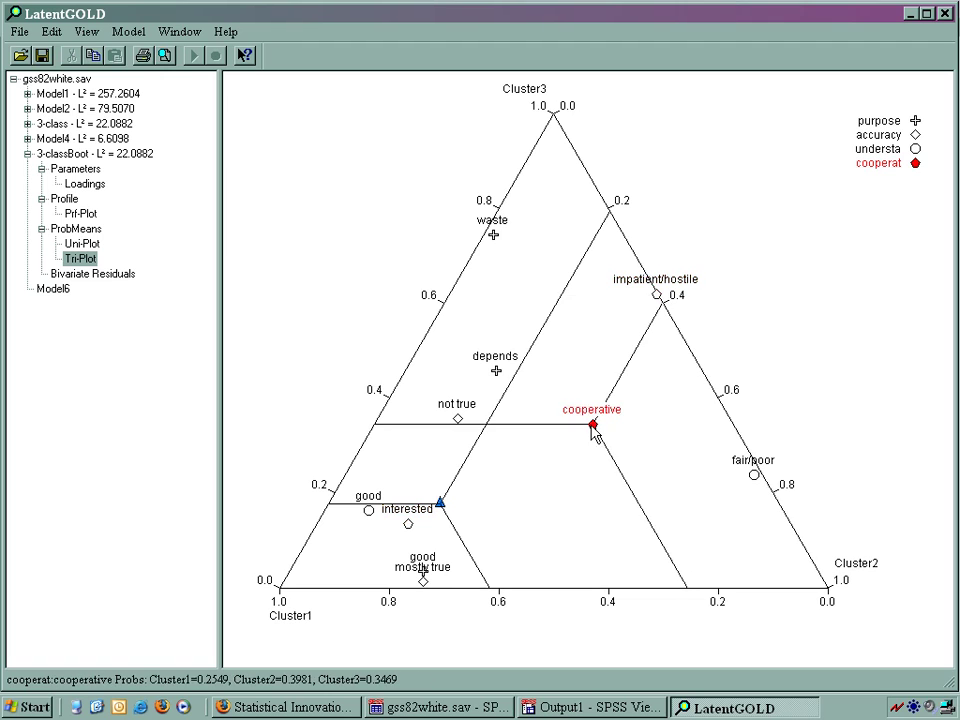
click(496, 372)
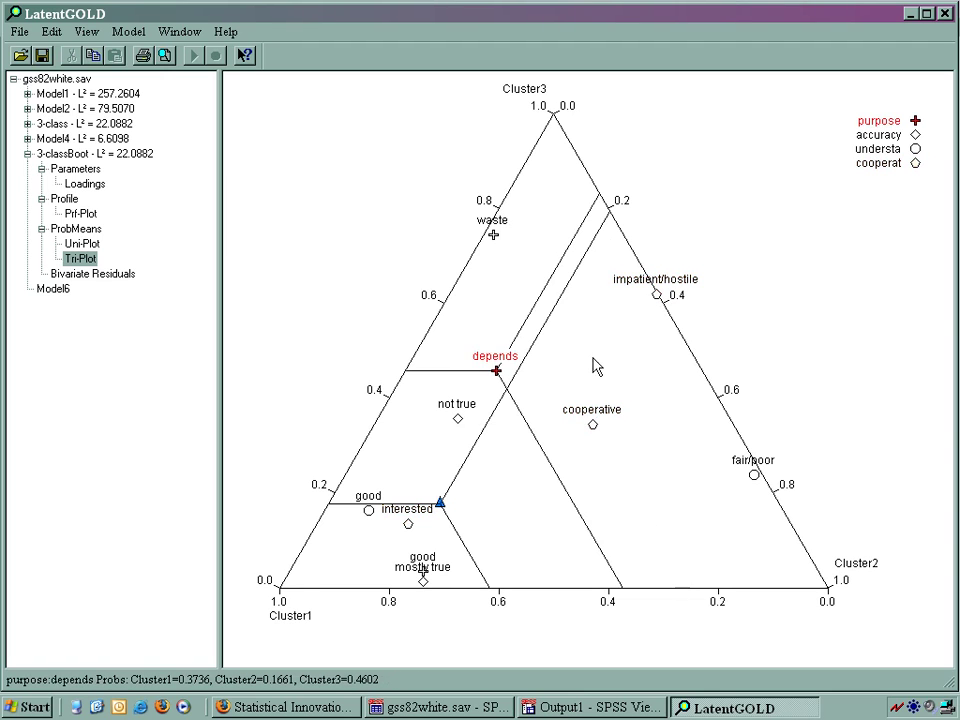
click(656, 295)
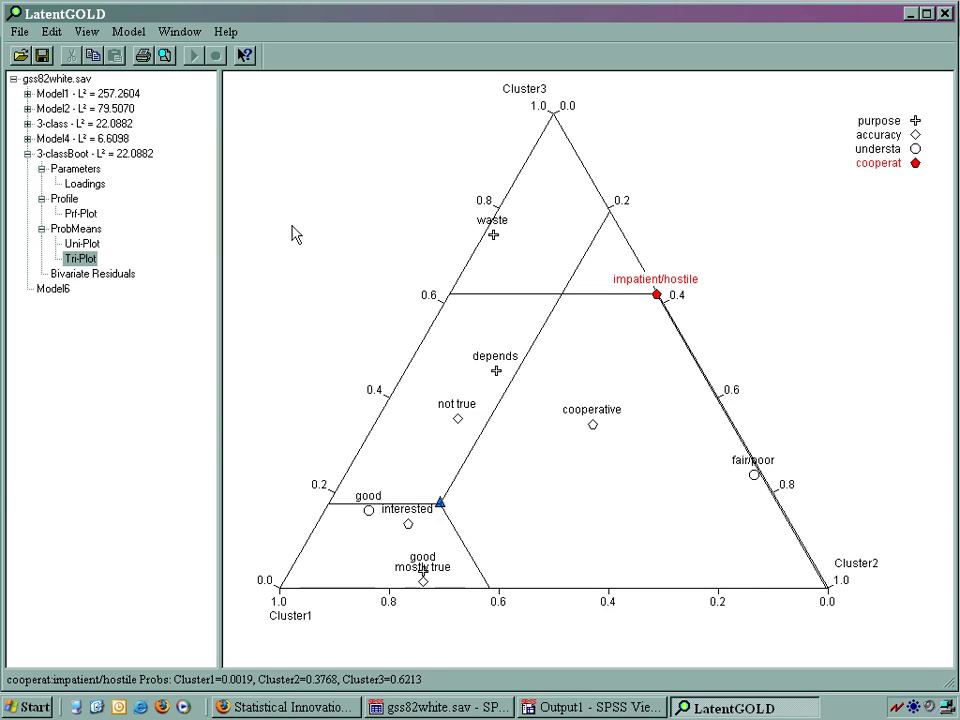
- View the Uni-Plot, check the cooperat probabilities in the ProbMeans table and return to the Tri-Plot
click(84, 244)
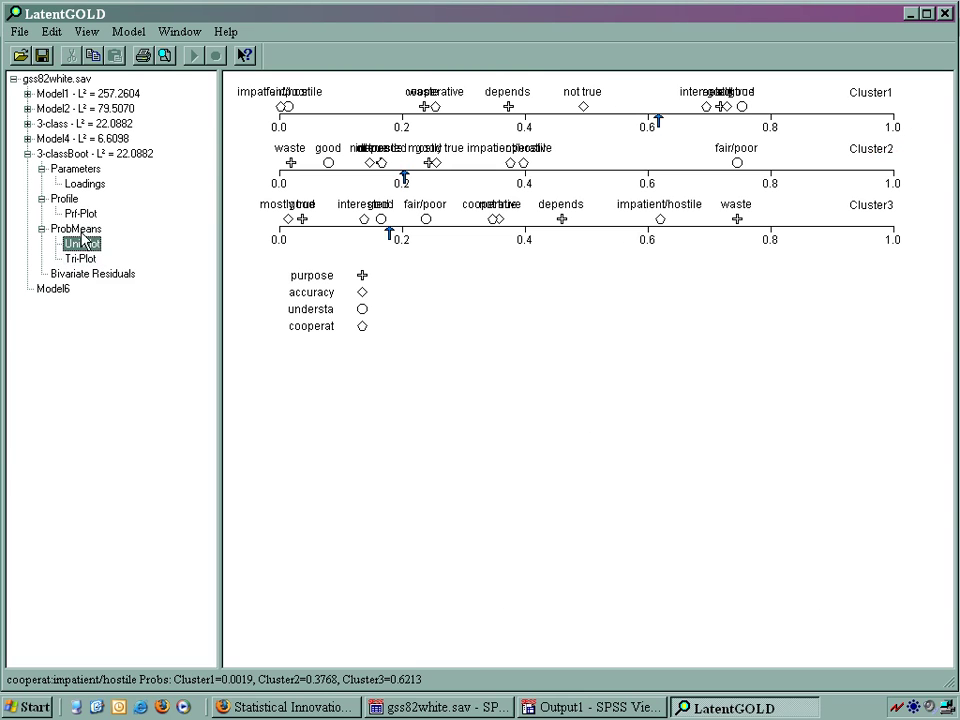
click(80, 229)
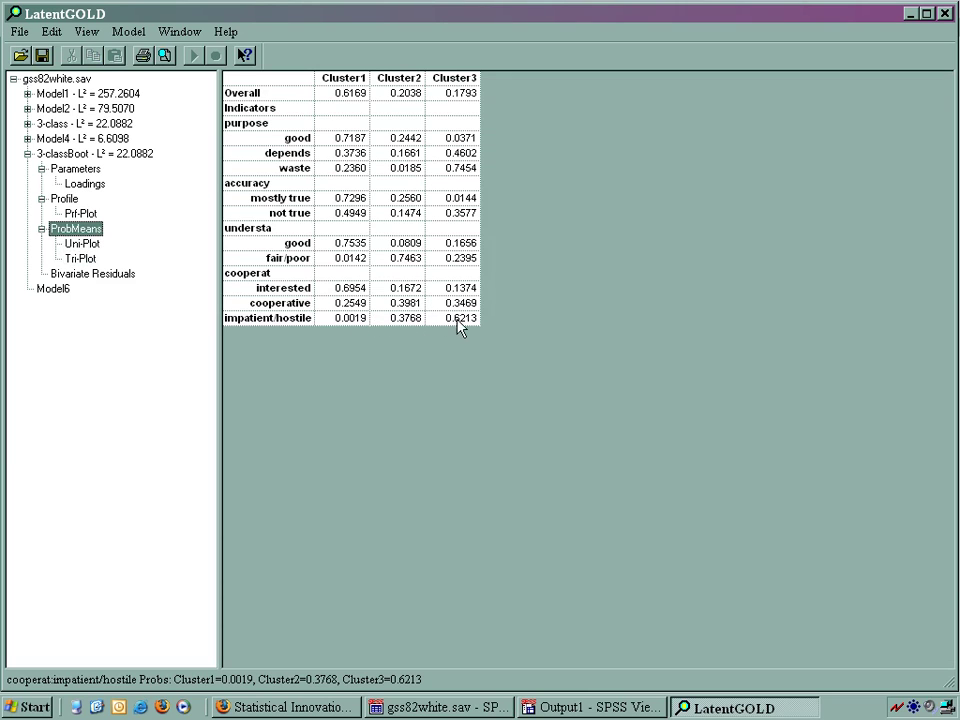
click(80, 258)
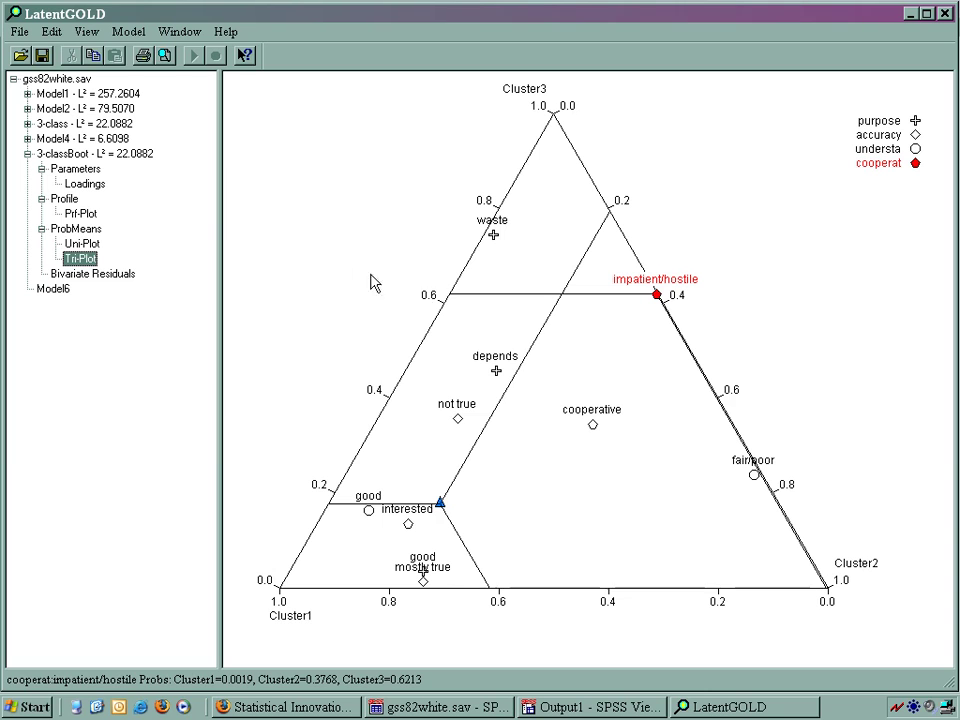
- Re-estimate the 3-class model with Standard Classification added to its output sections
click(68, 124)
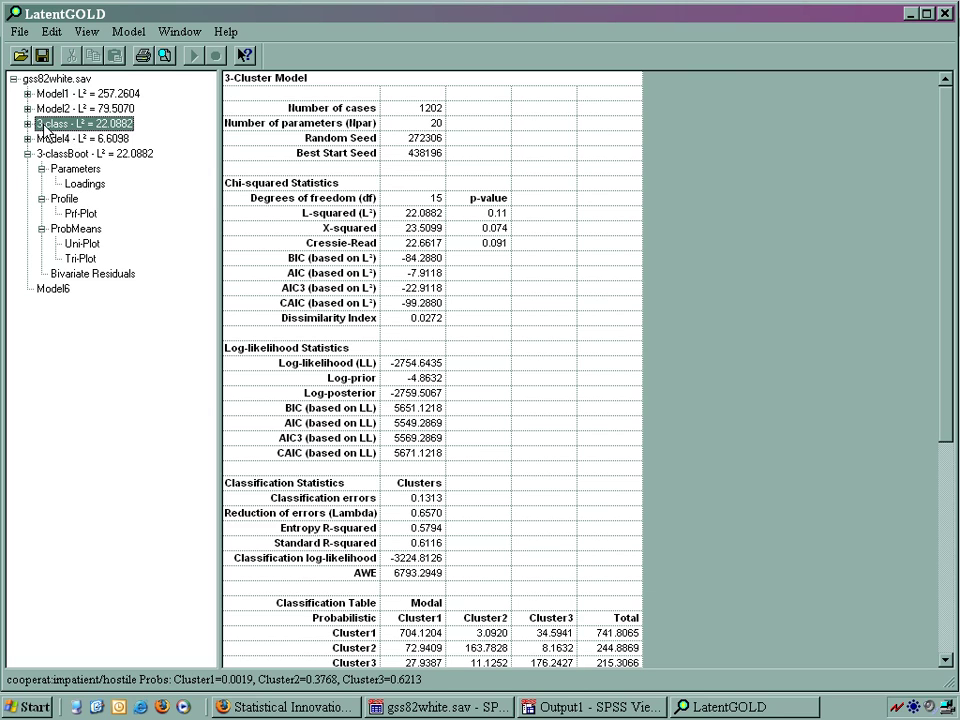
double_click(45, 126)
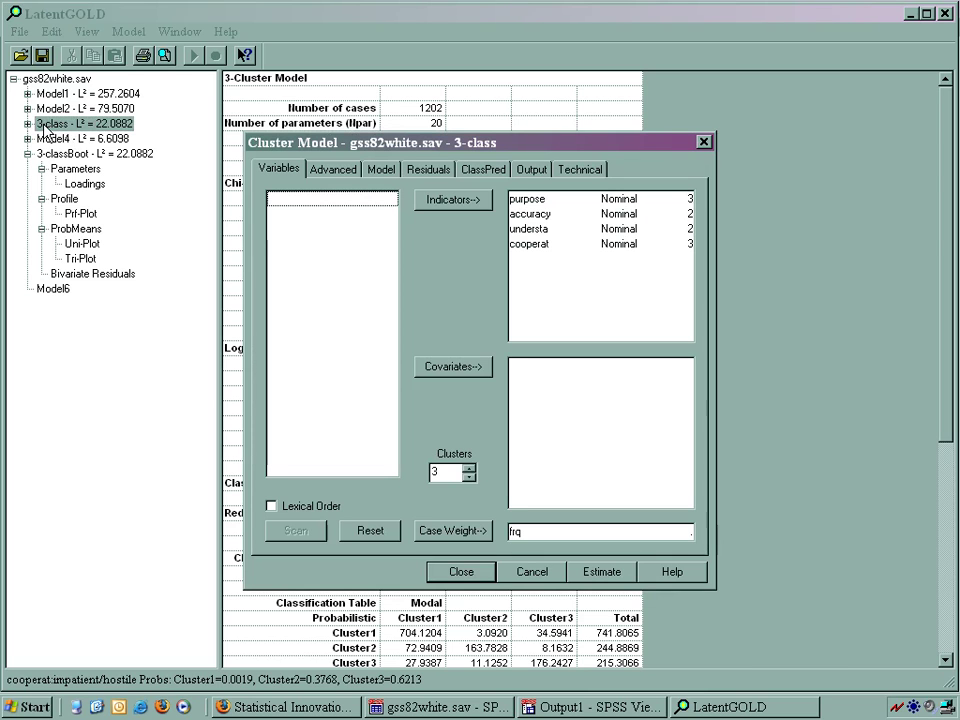
click(530, 170)
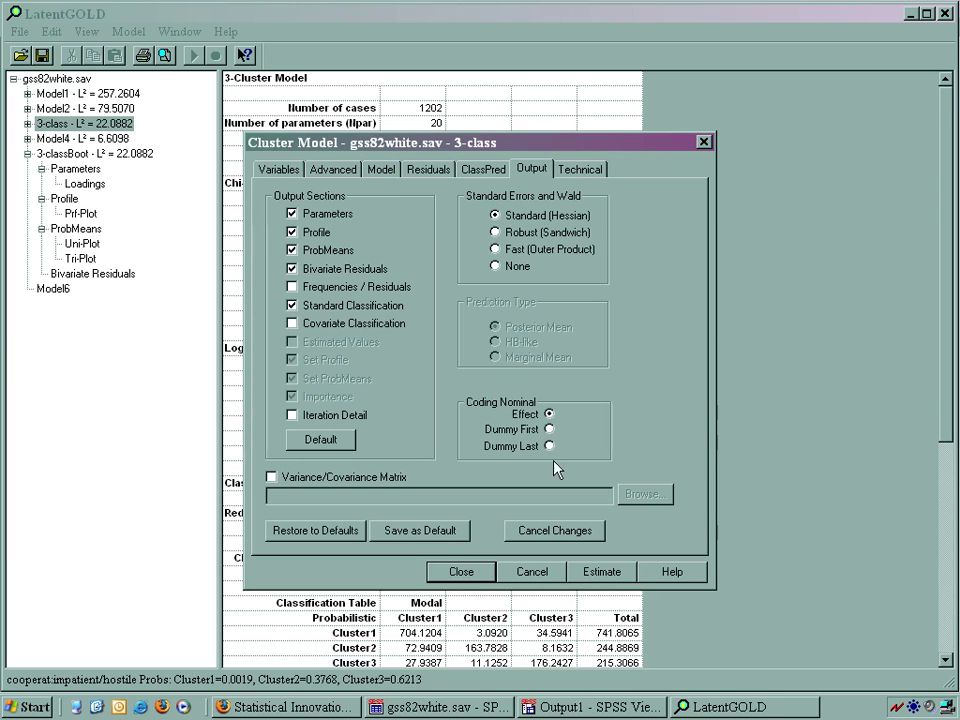
click(600, 572)
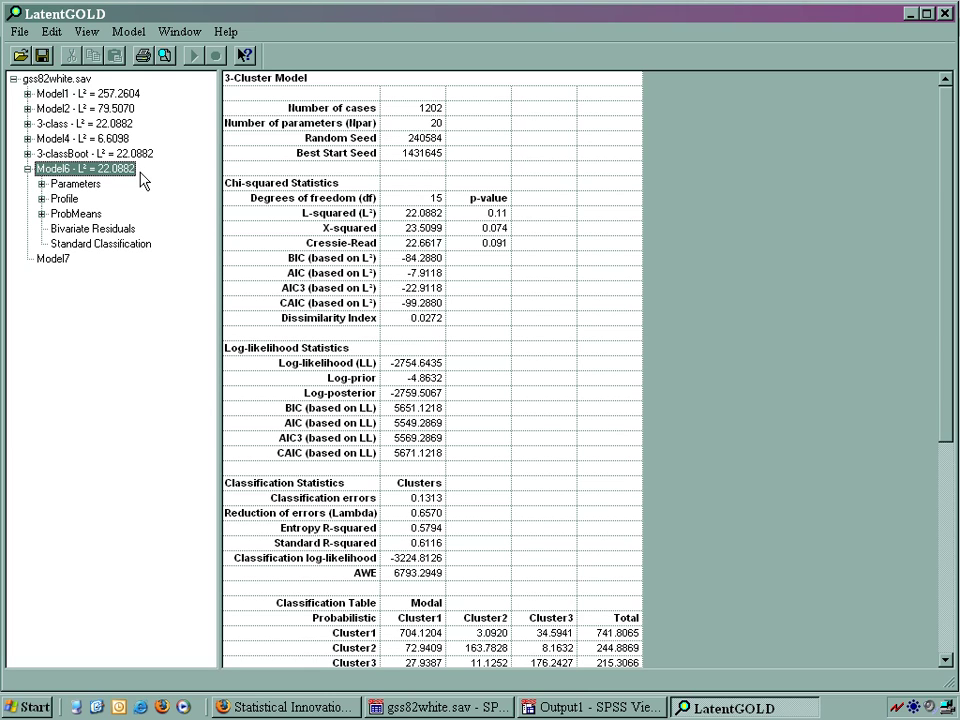
- Examine Model6's standard classification output and the classification statistics and classification table in its model summary
click(139, 246)
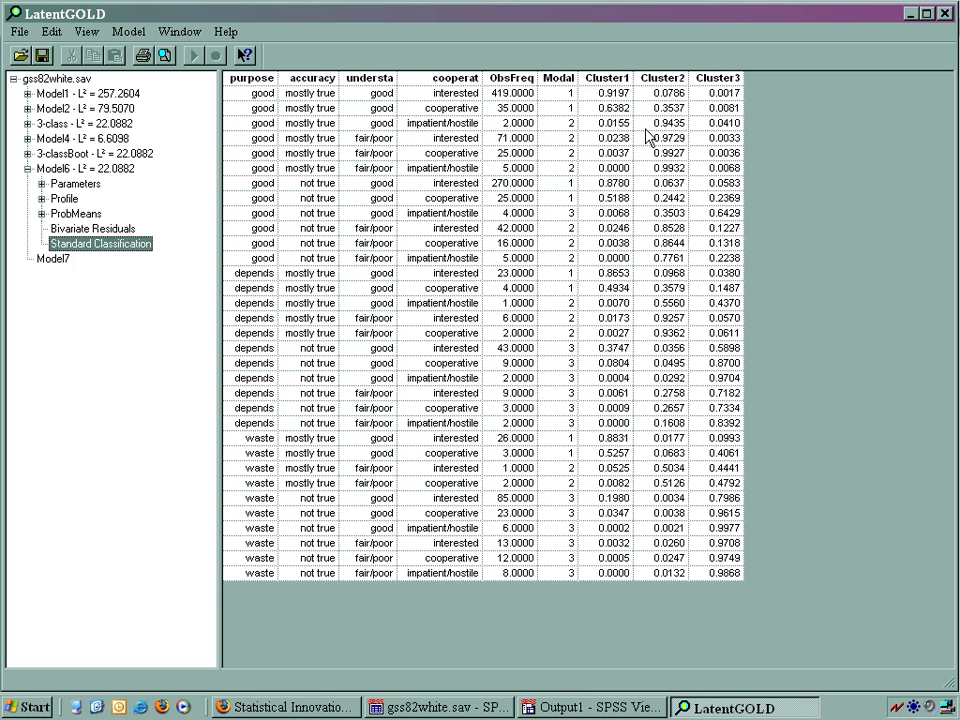
click(120, 170)
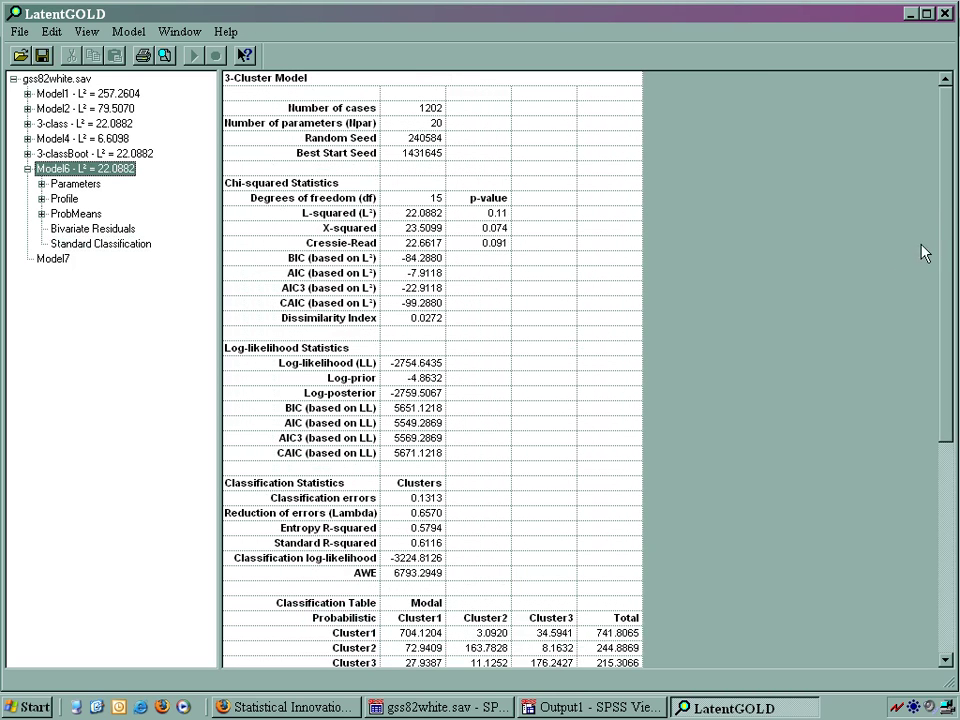
drag(947, 222, 950, 325)
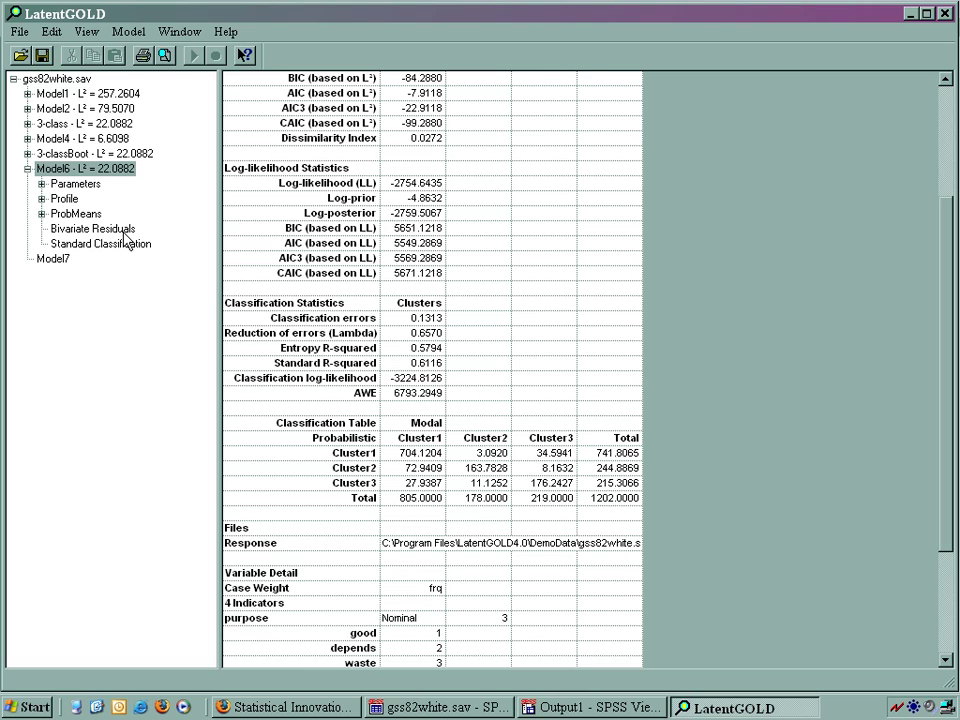
- Compare the bivariate residuals of the 3-cluster Model6 with those of the 4-cluster Model4
click(110, 229)
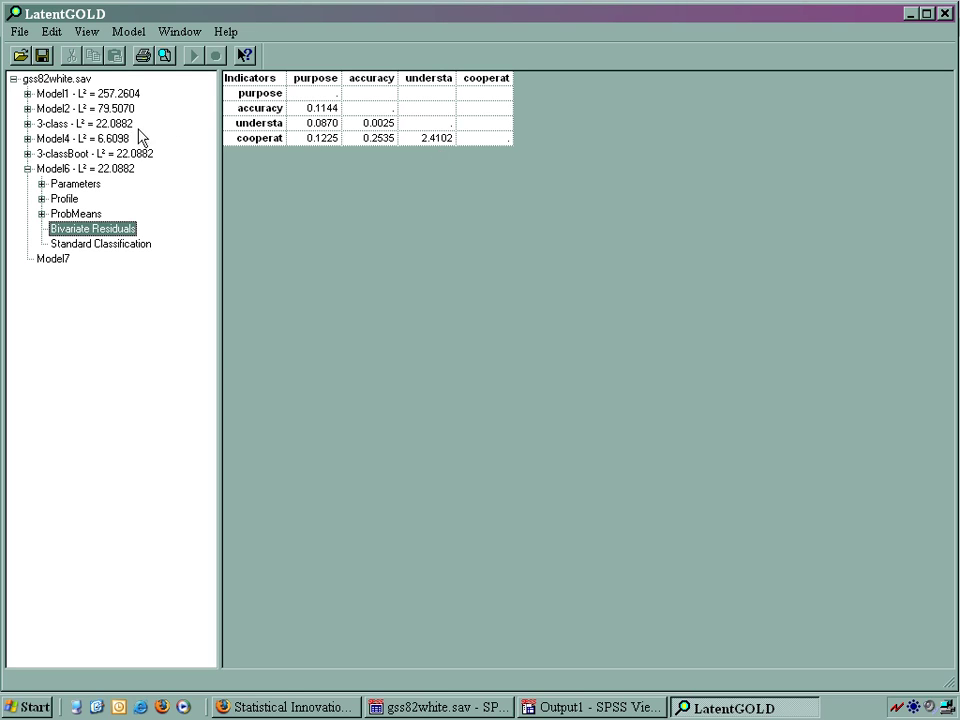
click(27, 139)
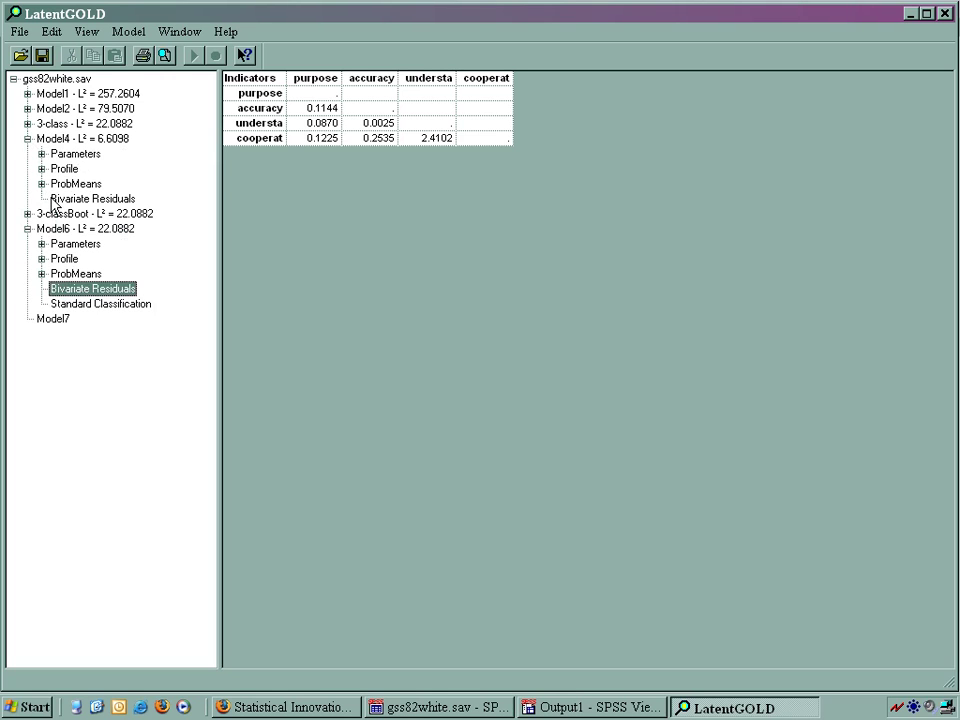
click(55, 200)
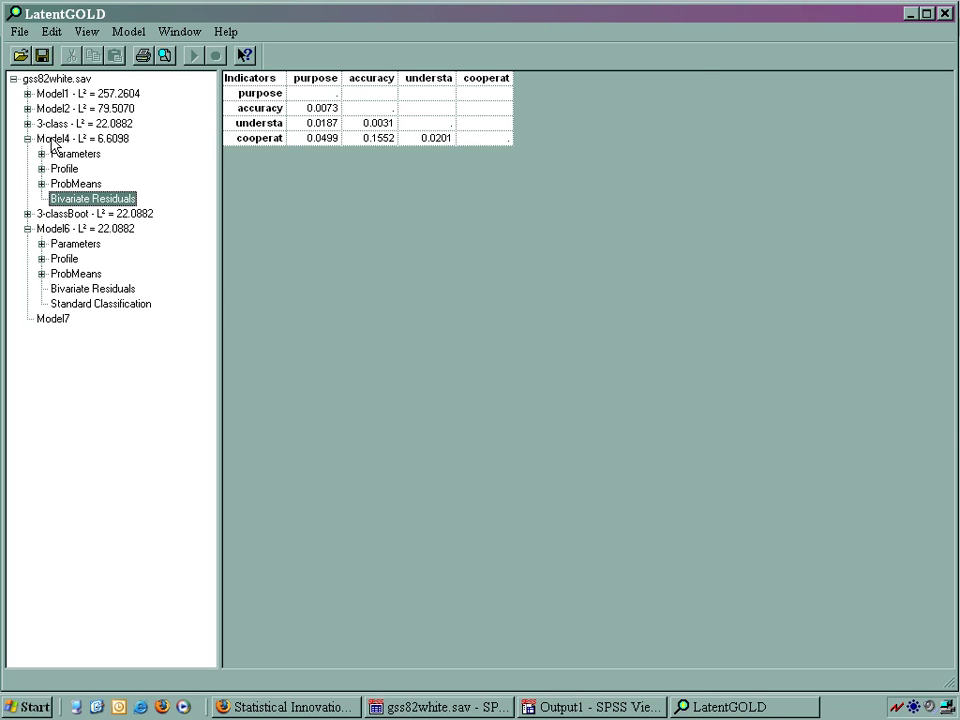
- Run a Bootstrap -2LL Diff test of the 4-cluster Model4 against the 3-class model
click(60, 139)
right_click(55, 145)
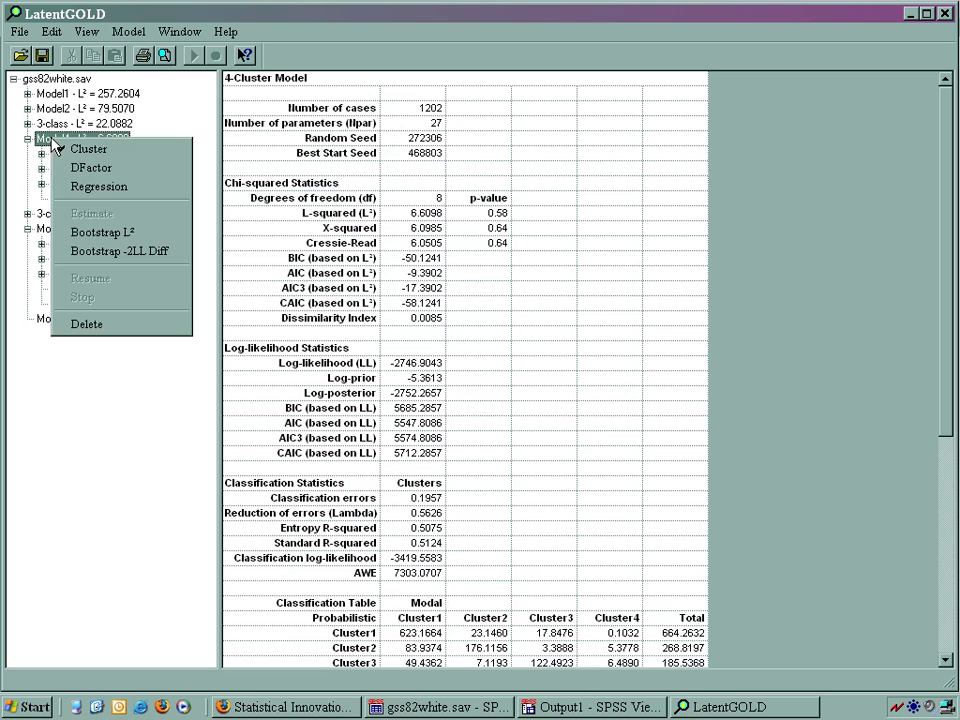
click(58, 252)
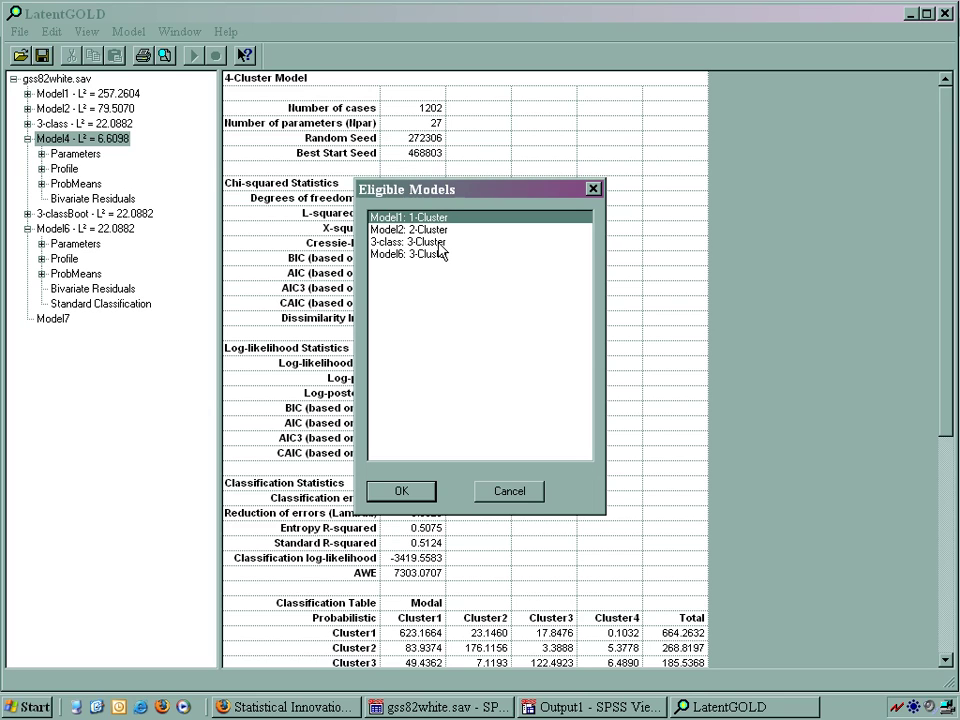
click(440, 242)
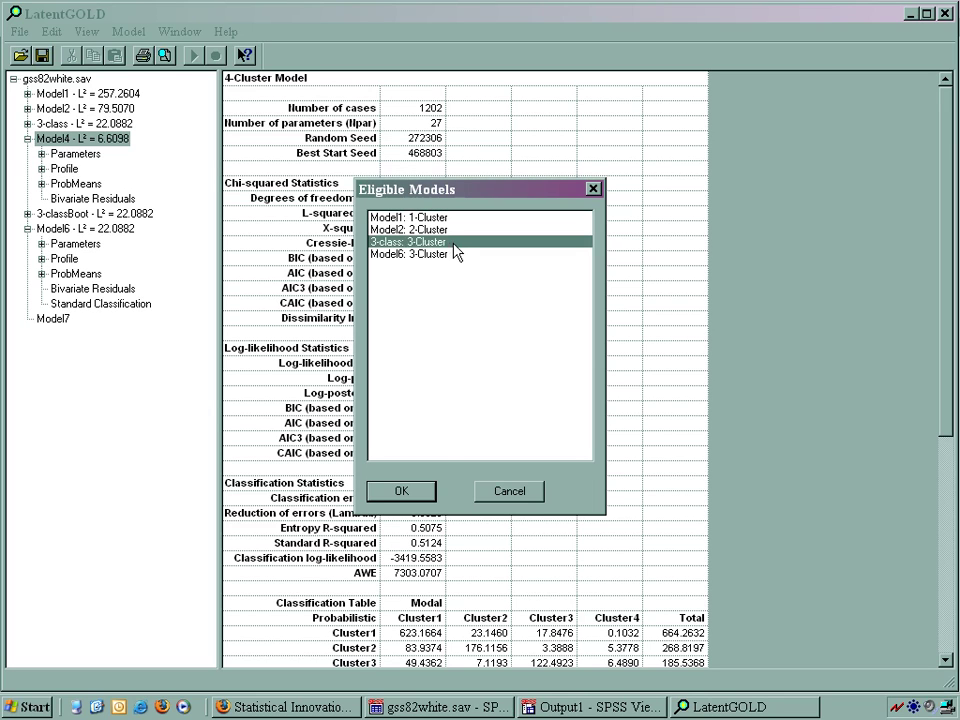
click(401, 491)
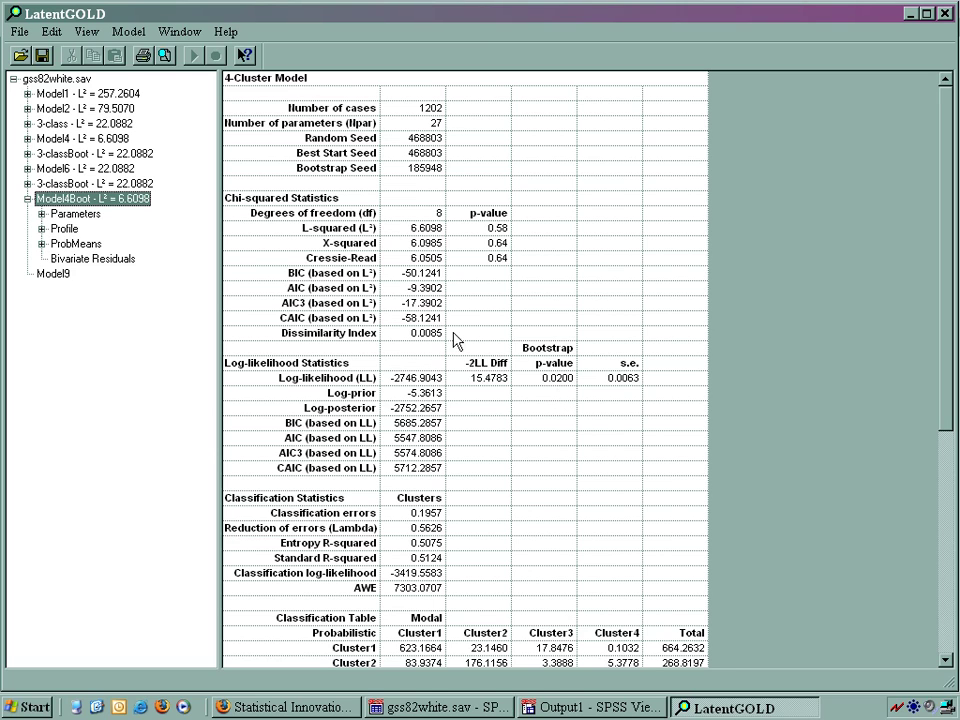
- Save the definition of the original 3-class model as 3-class1.lgf in the DemoData folder
click(128, 125)
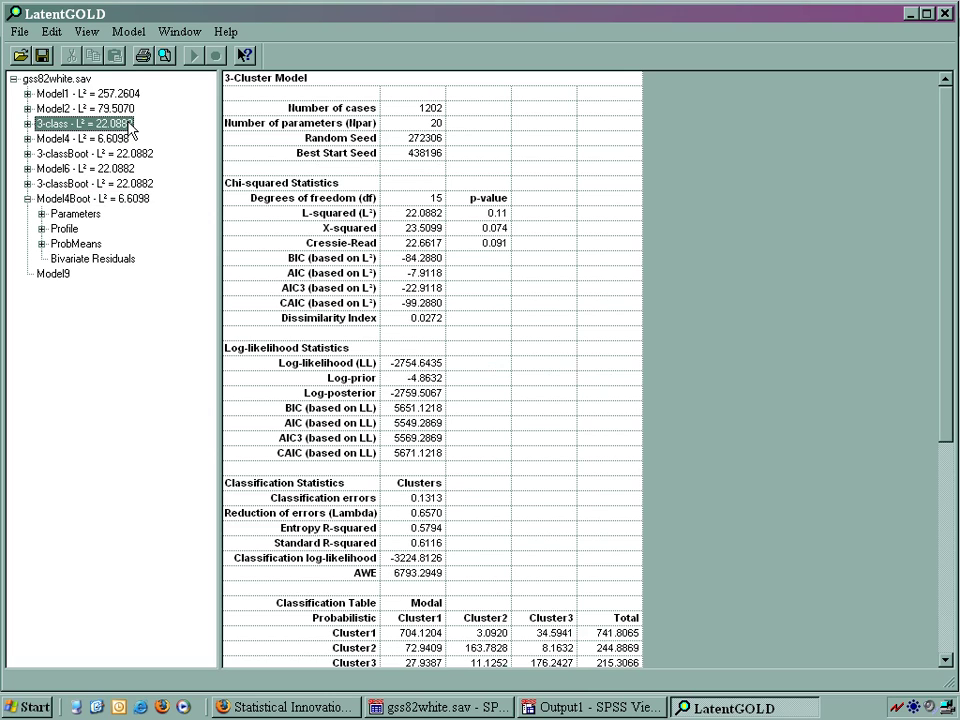
click(18, 31)
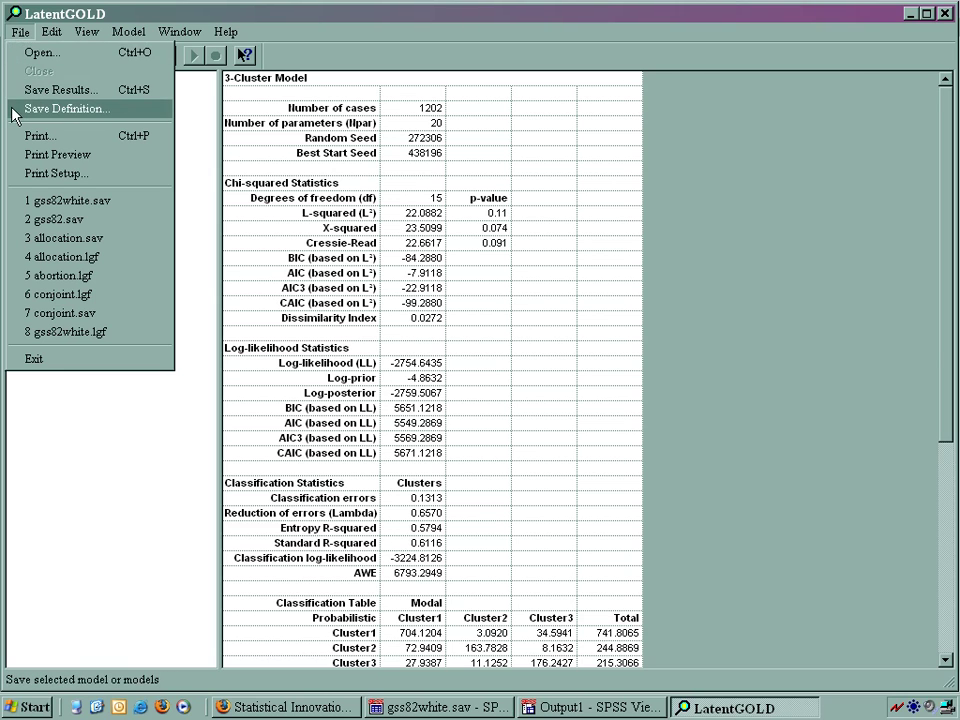
click(12, 110)
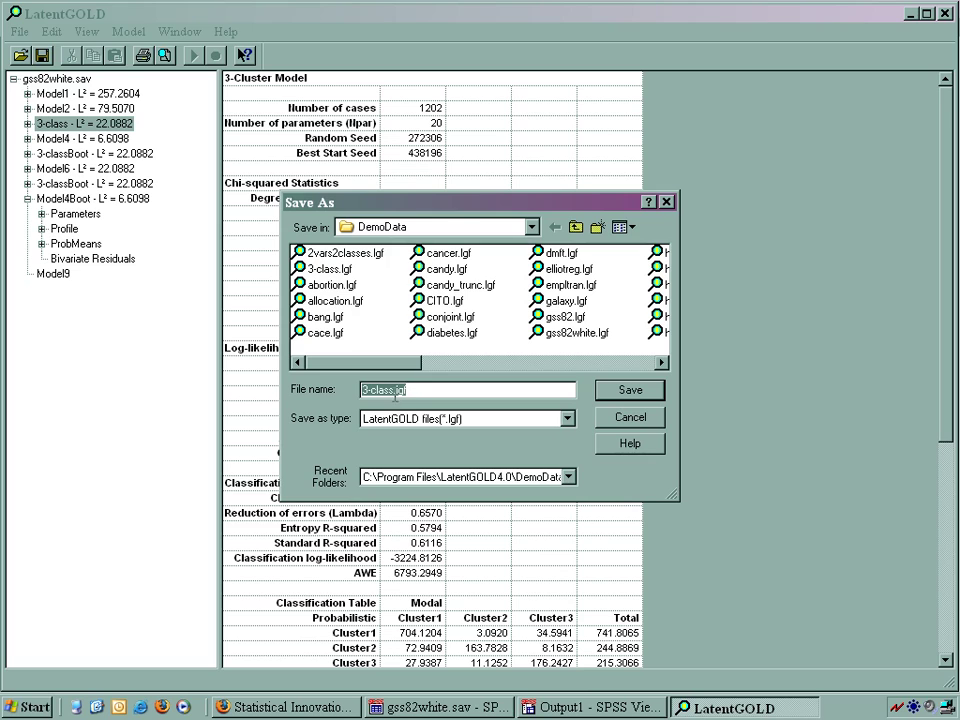
click(406, 390)
text(1)
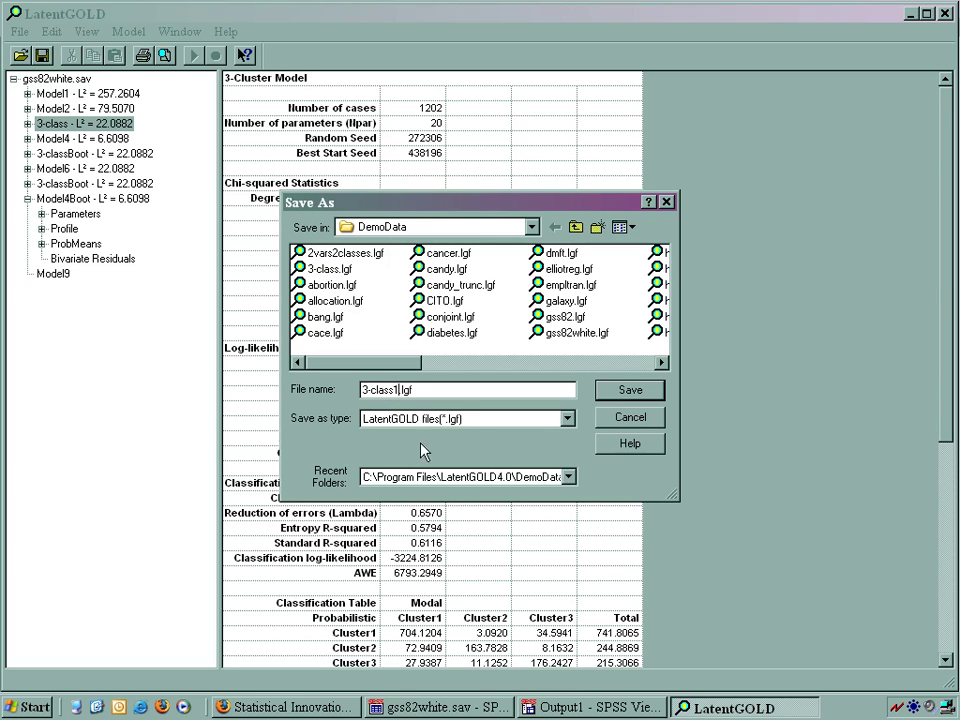
click(620, 390)
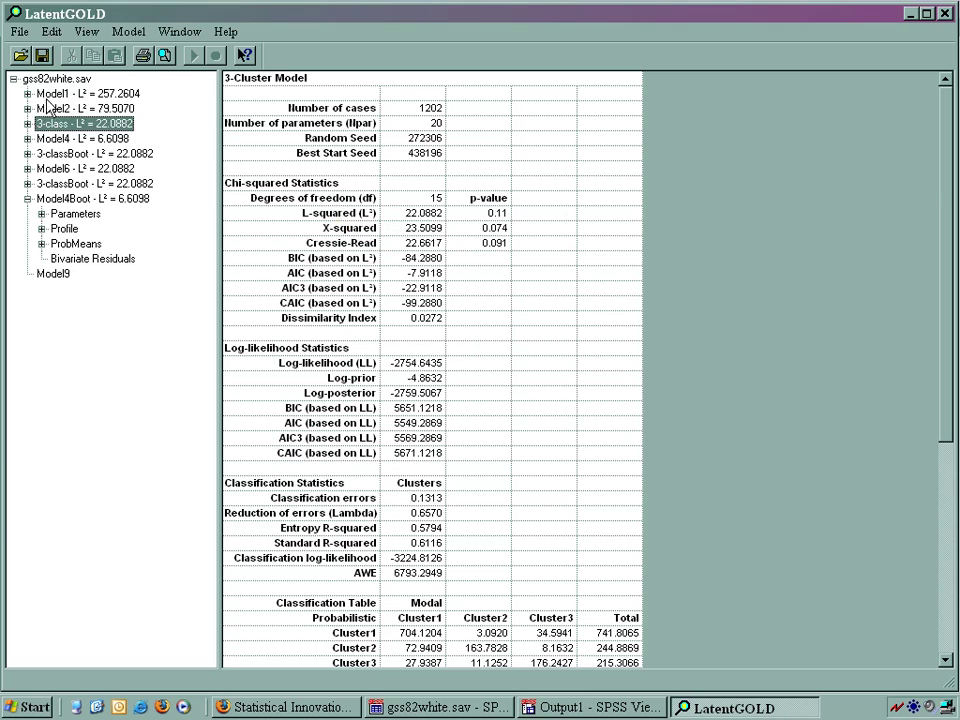
- Open the data file gss82white.sav again and select its new, unestimated Model1
click(24, 58)
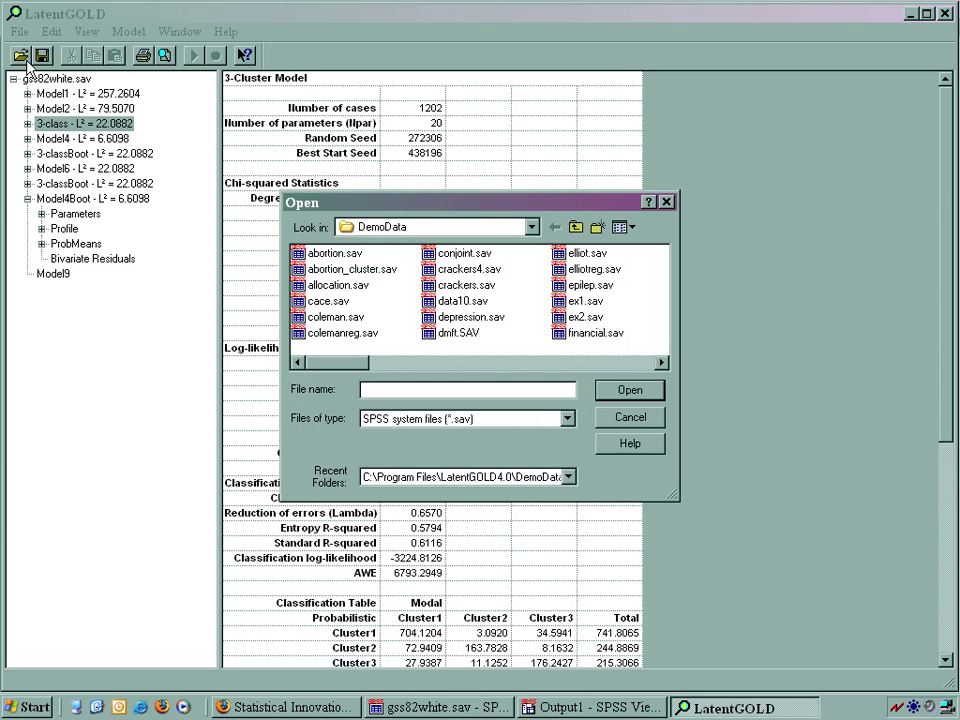
click(661, 363)
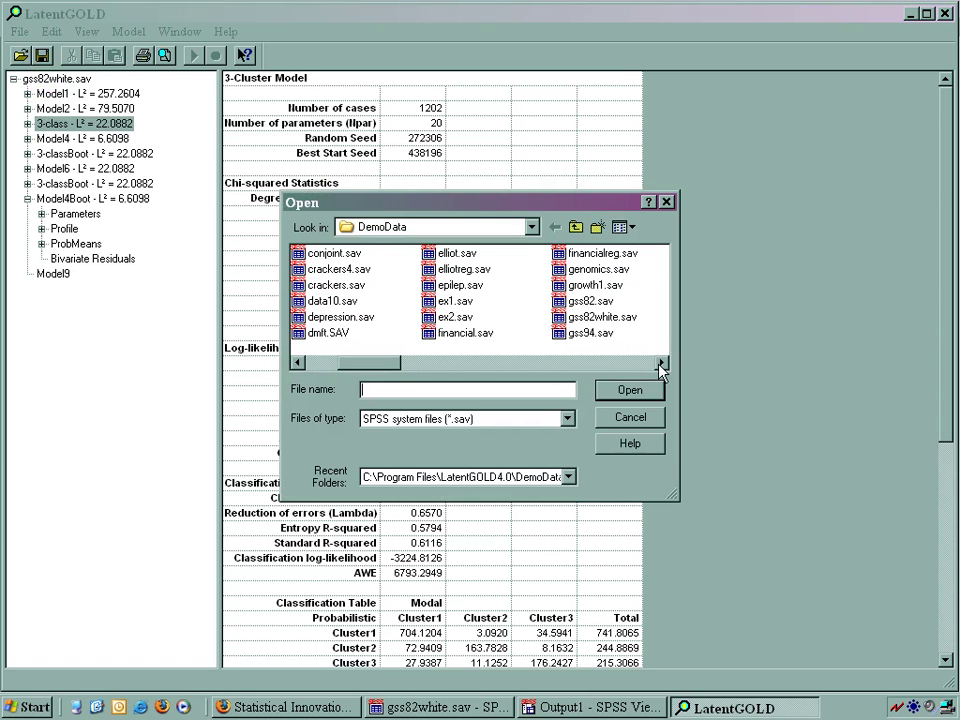
click(631, 320)
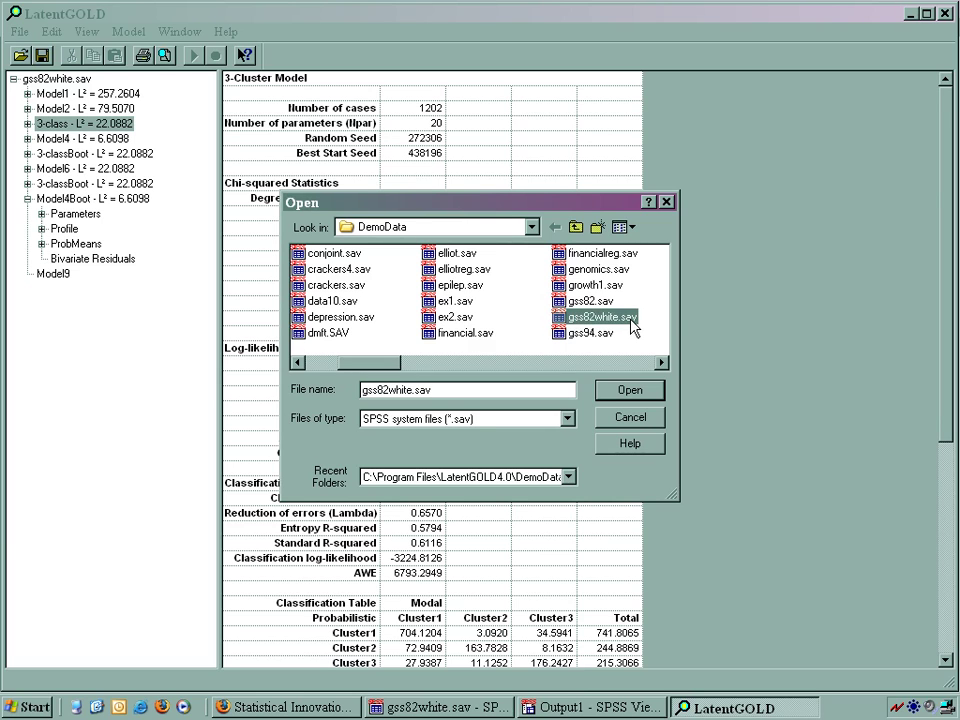
click(631, 390)
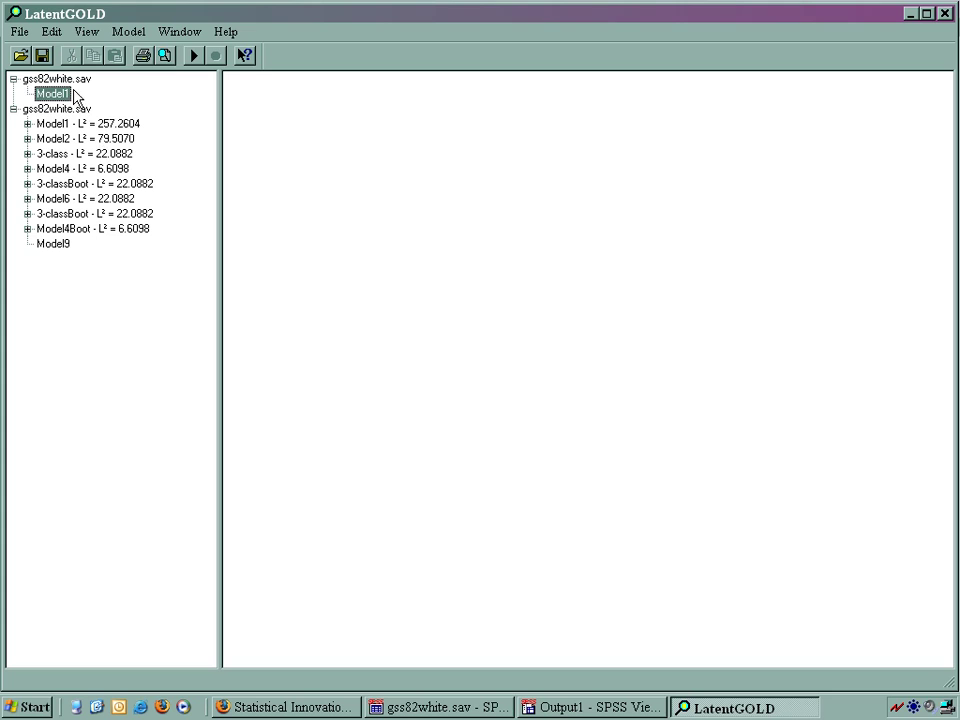
key(Up)
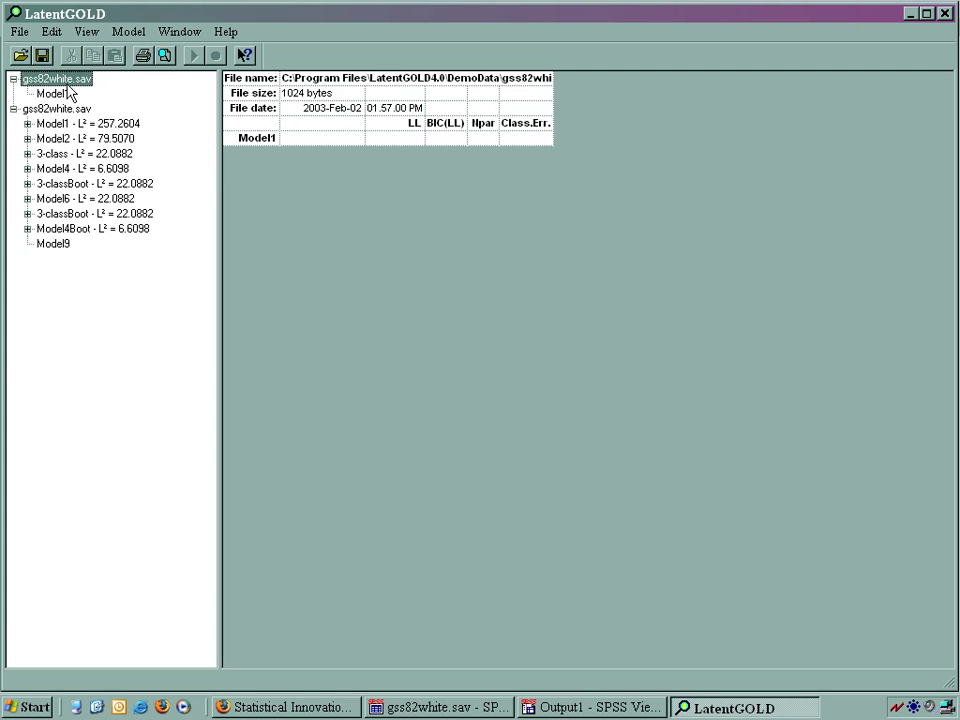
click(44, 95)
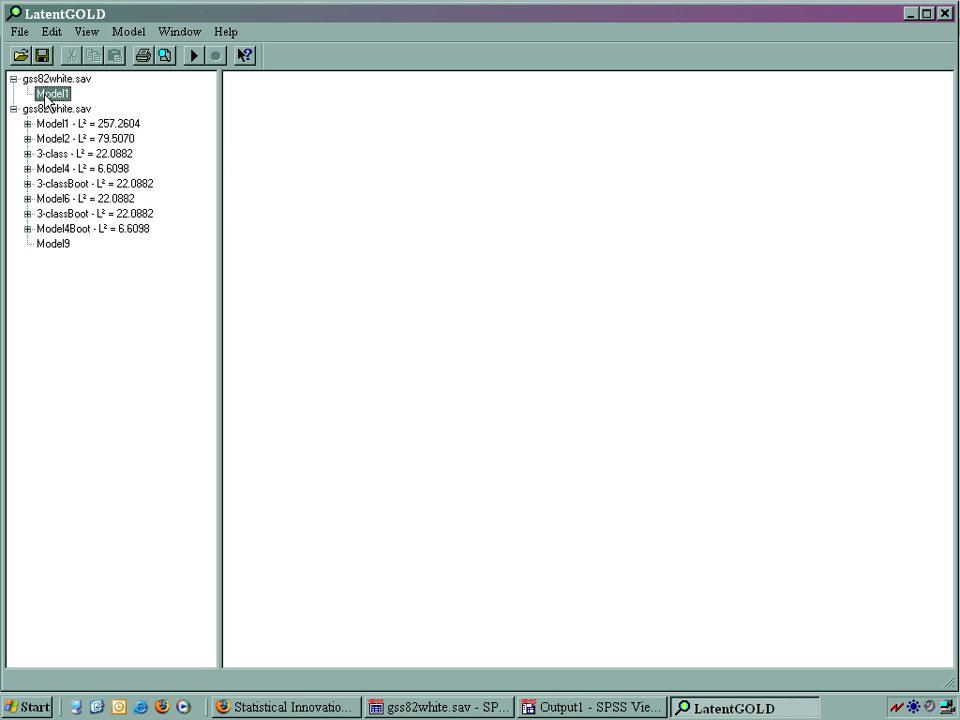
- Open the saved LatentGOLD definition 3-class1.lgf from DemoData and estimate its 3-class model
click(20, 32)
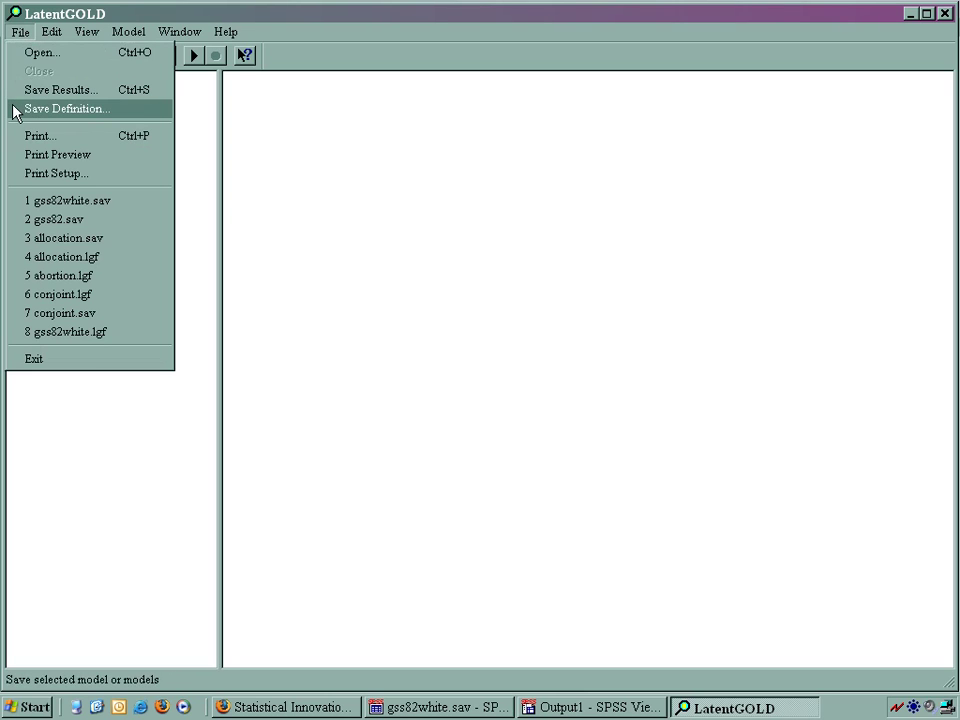
click(15, 54)
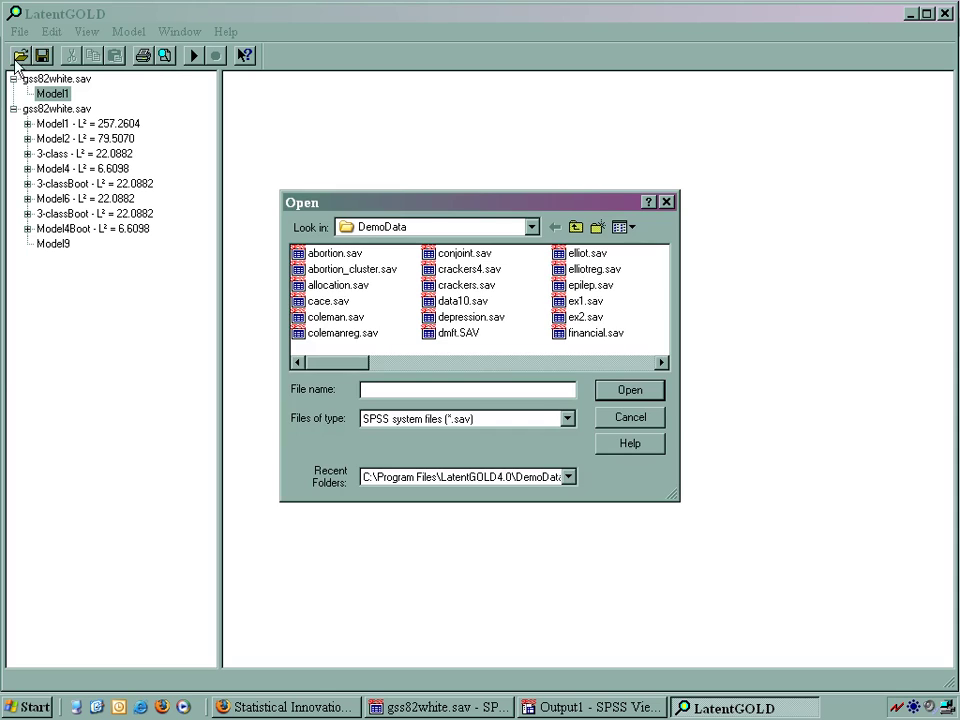
click(567, 418)
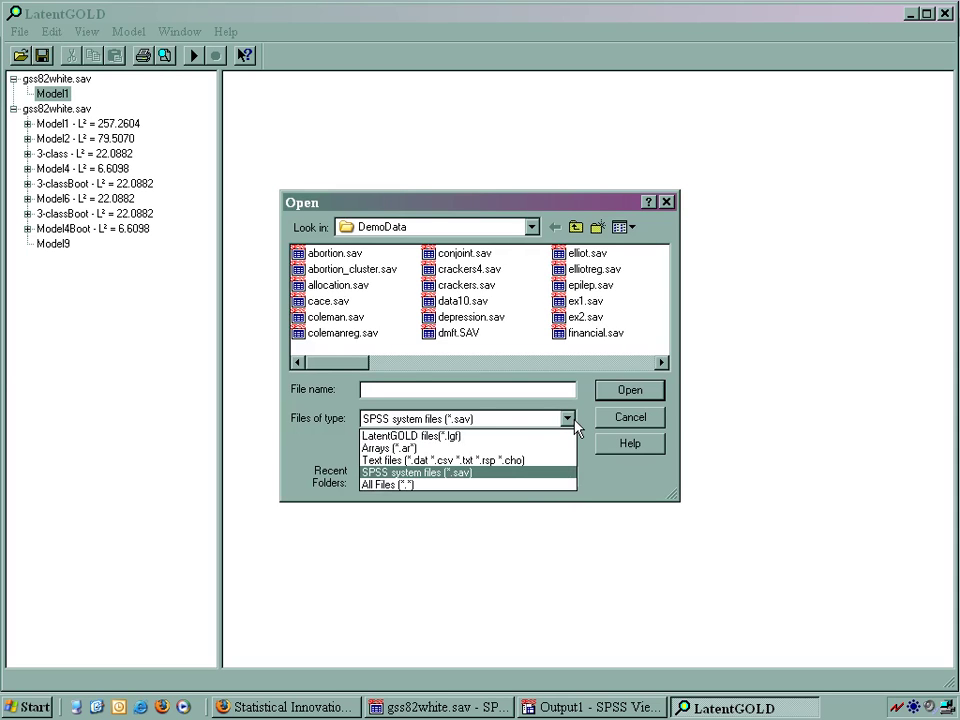
click(567, 437)
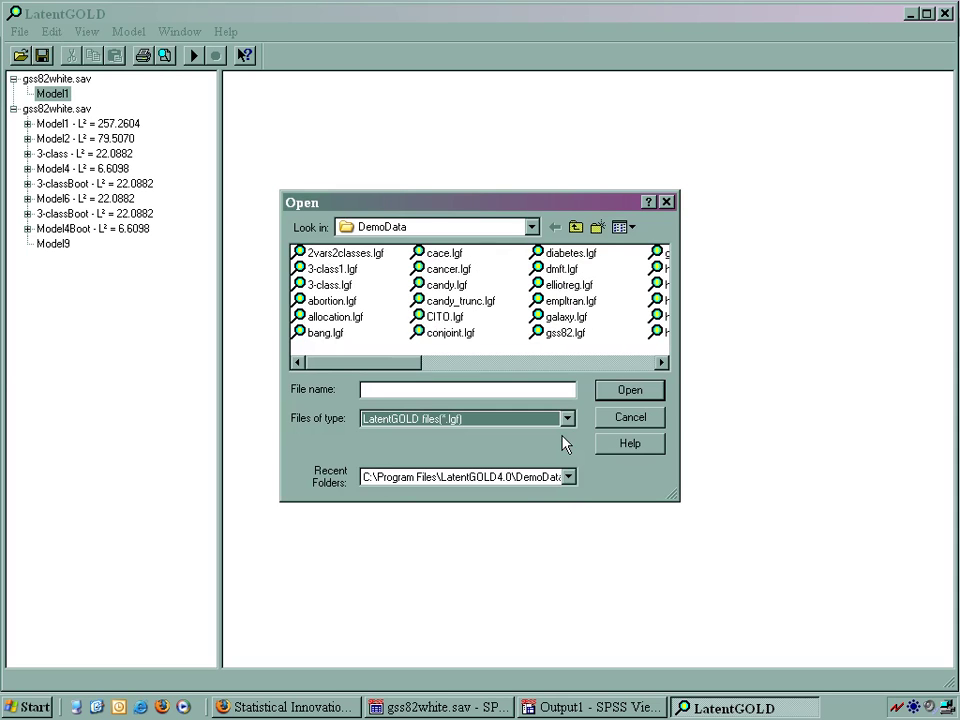
click(562, 368)
drag(454, 364, 345, 364)
click(333, 268)
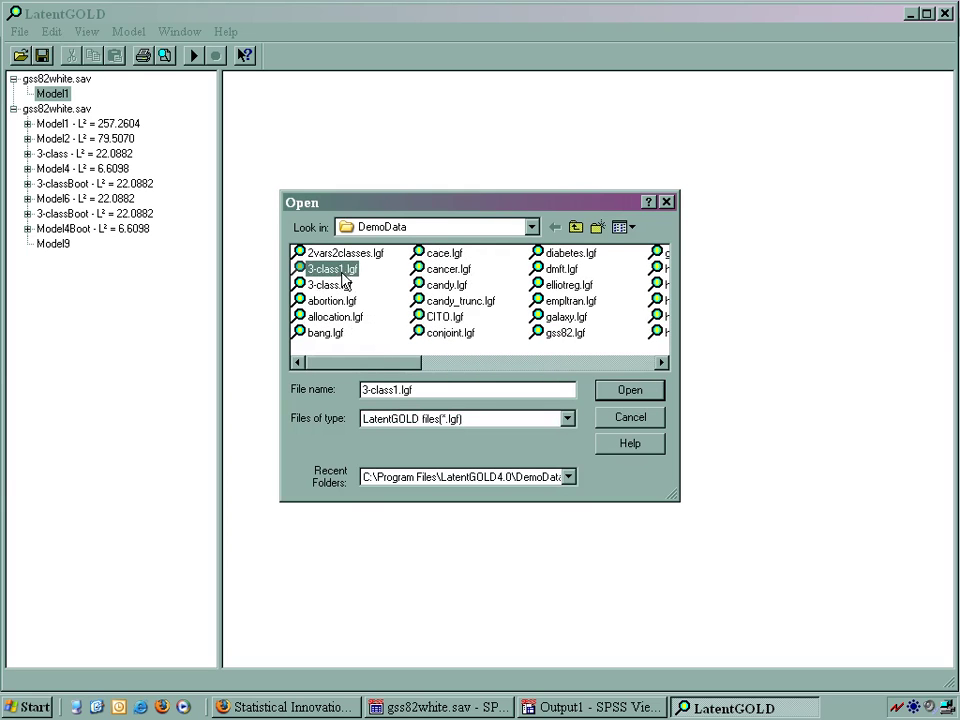
click(633, 397)
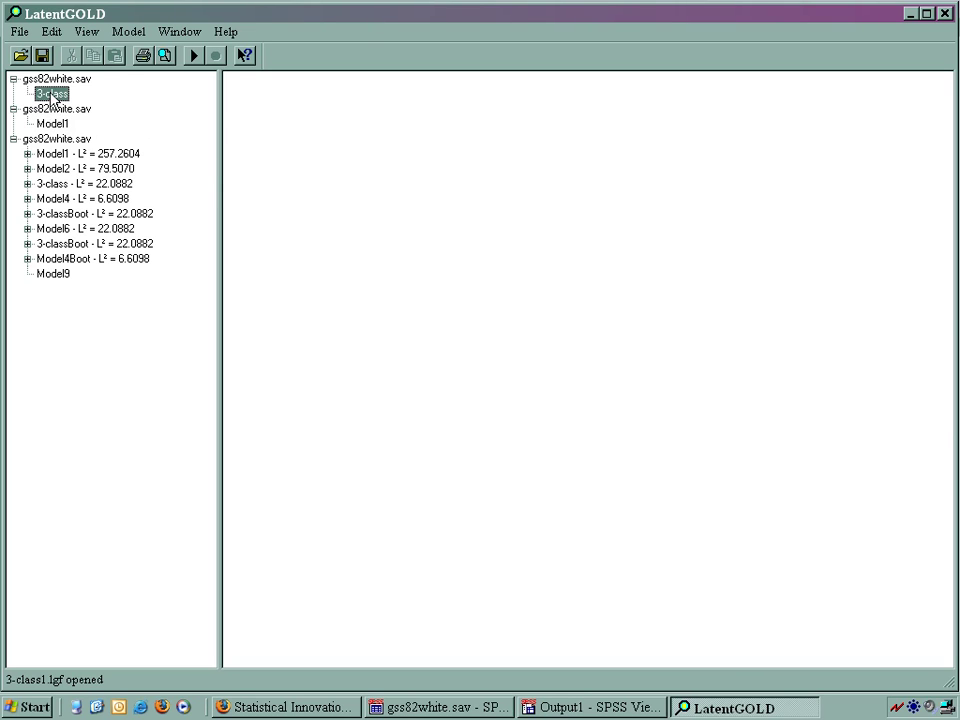
double_click(53, 95)
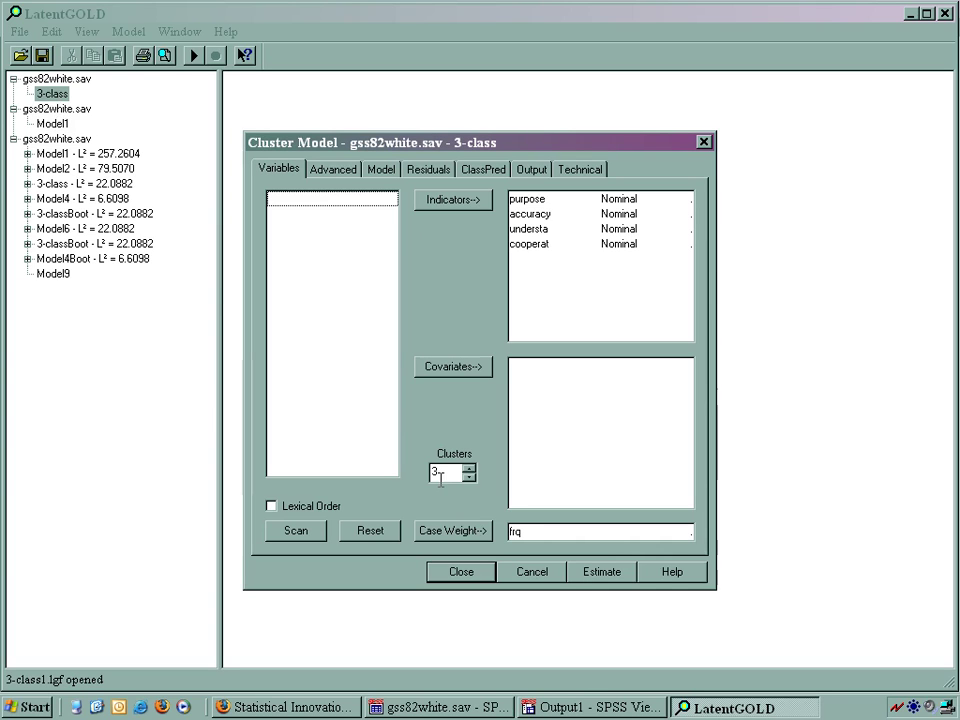
click(578, 577)
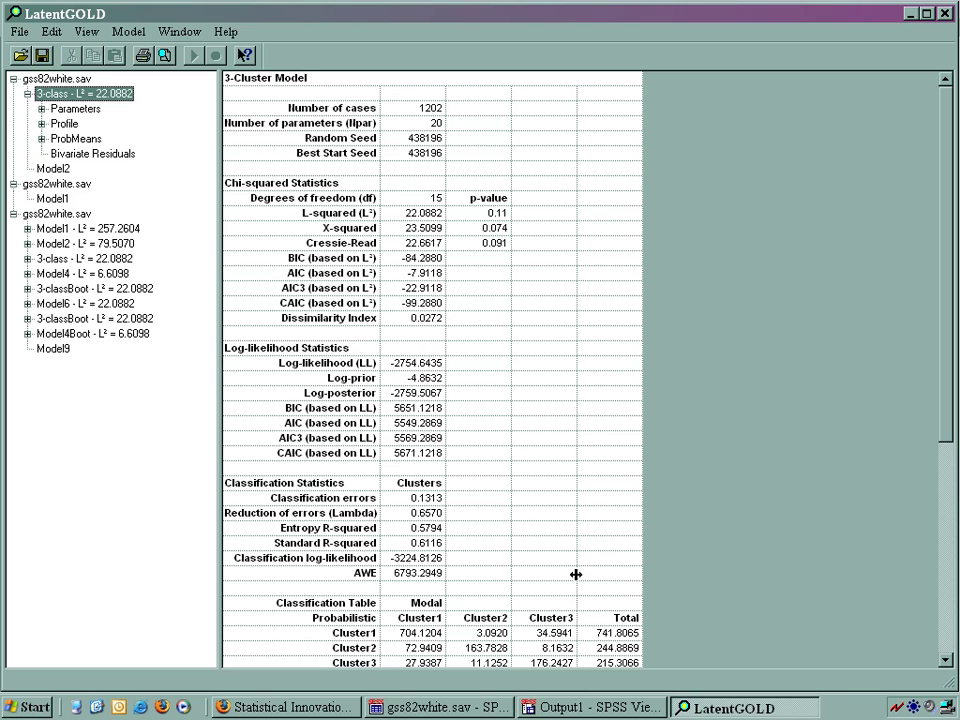